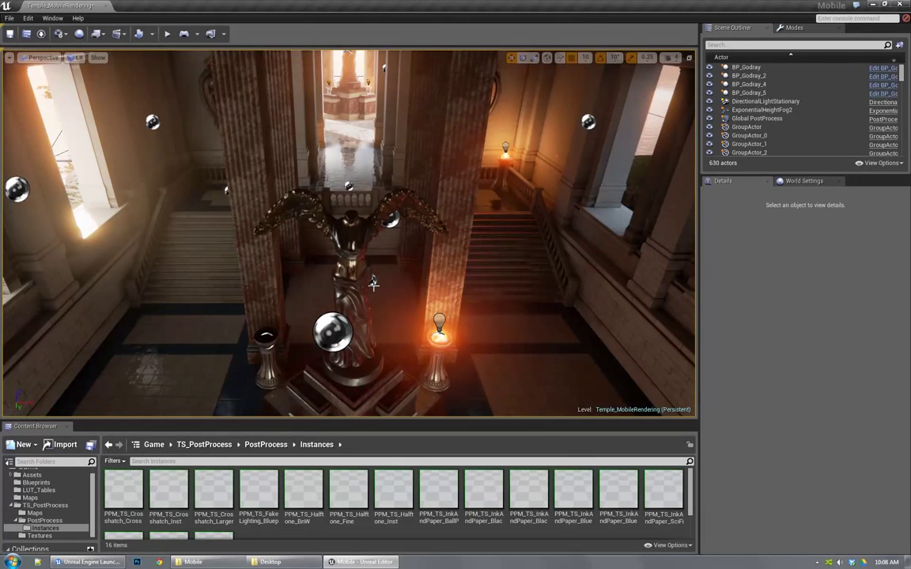
# Paste the copied post-process volumes into the level and set them all to priority 99999, disabled and unbound
pyautogui.hotkey('ctrl', 'v')
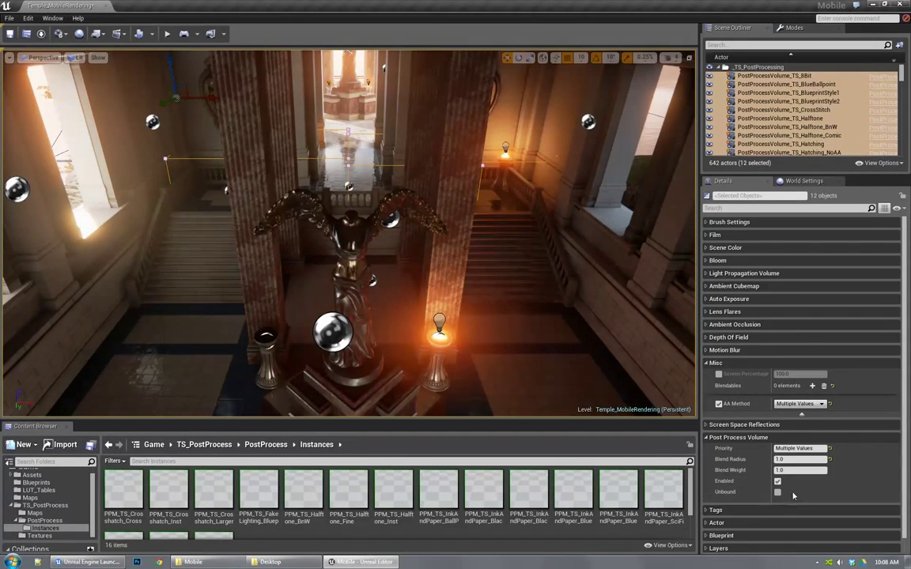
pyautogui.click(799, 448)
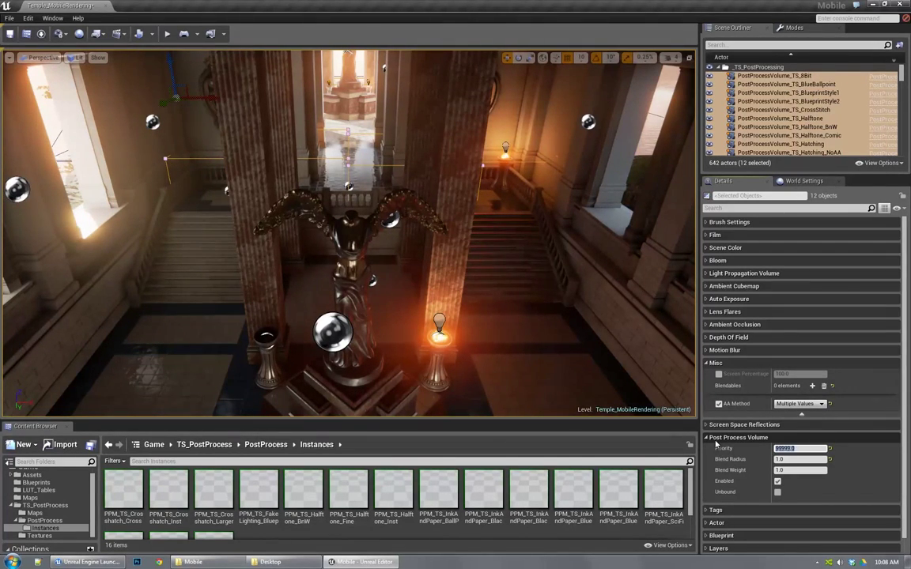
pyautogui.click(778, 482)
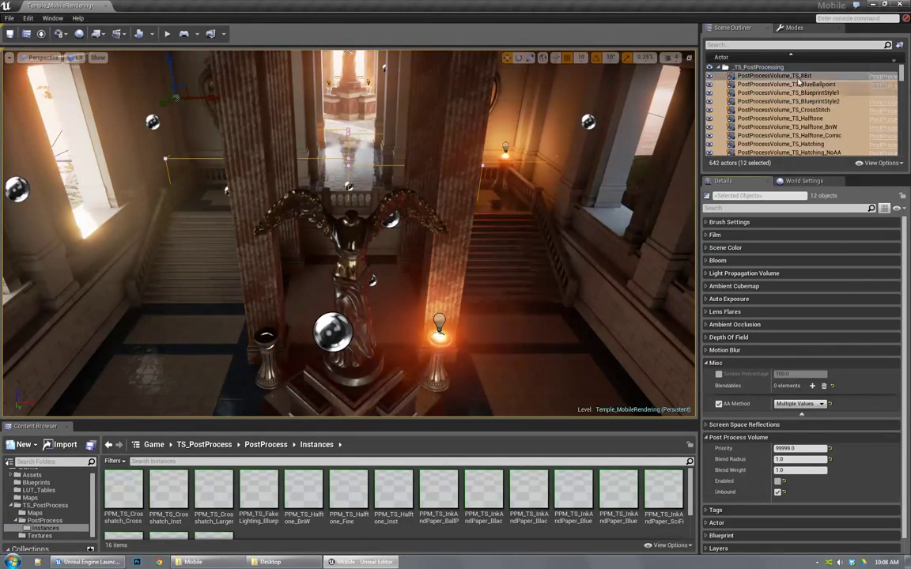
# Preview the PostProcessVolume_TS_8Bit effect by enabling it, hide the editor icons in the viewport, and disable the volume again
pyautogui.click(771, 76)
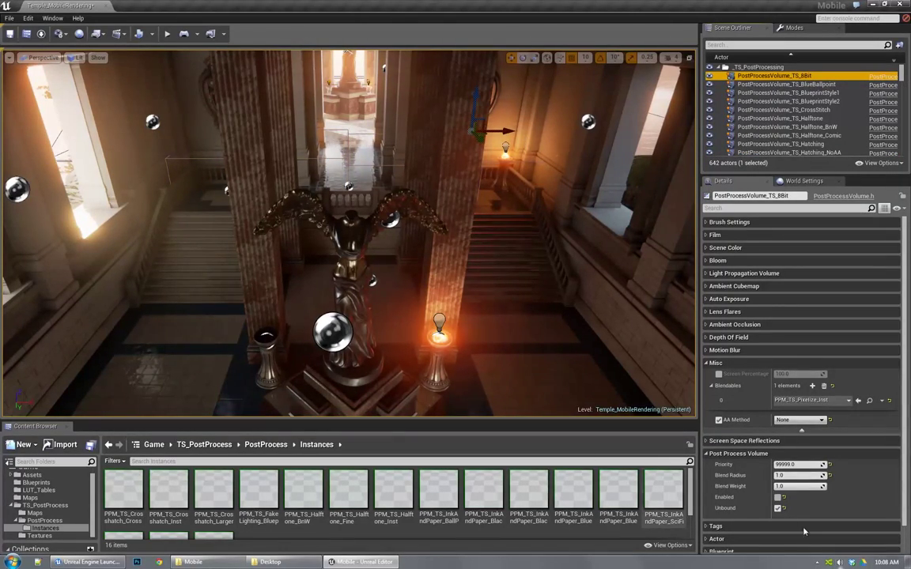
pyautogui.click(778, 499)
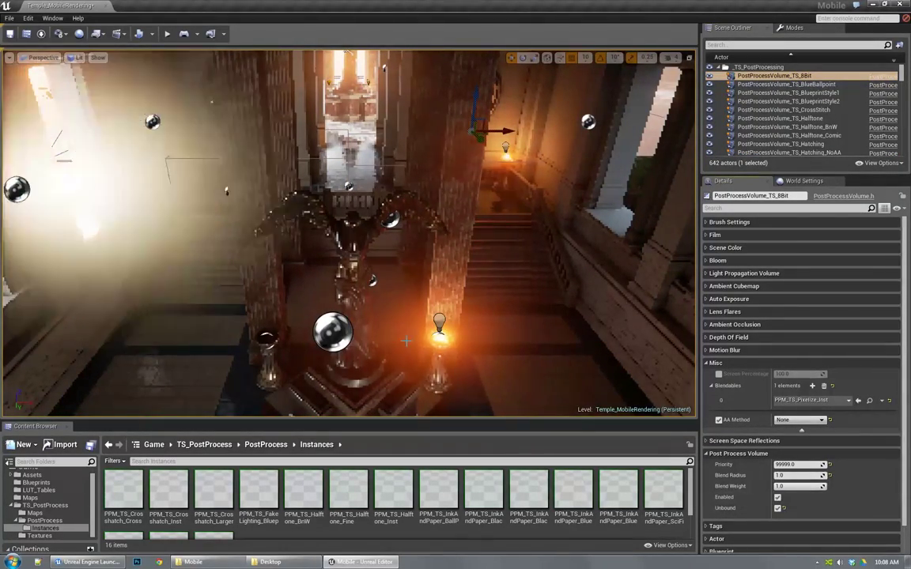
pyautogui.moveTo(410, 350); pyautogui.dragTo(411, 362, button='right')
pyautogui.press('g')
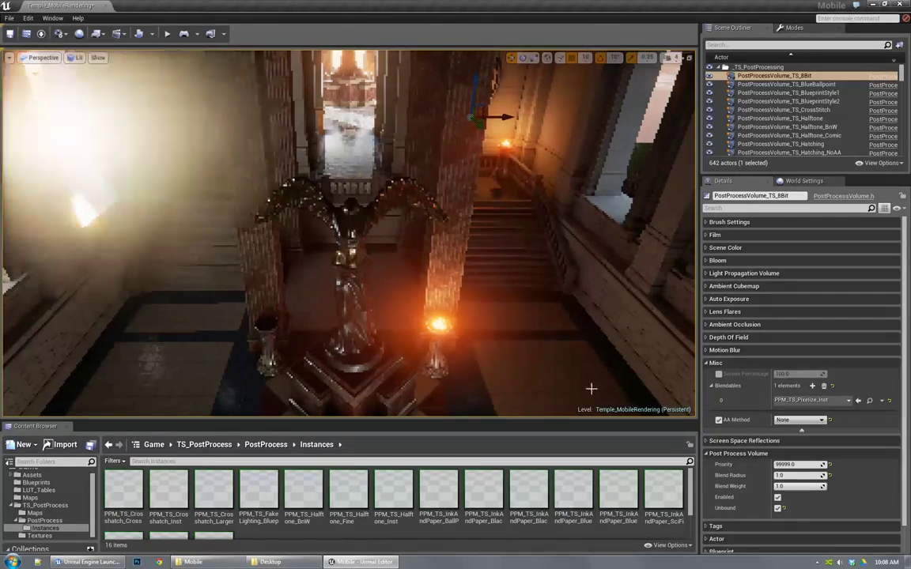
pyautogui.click(777, 498)
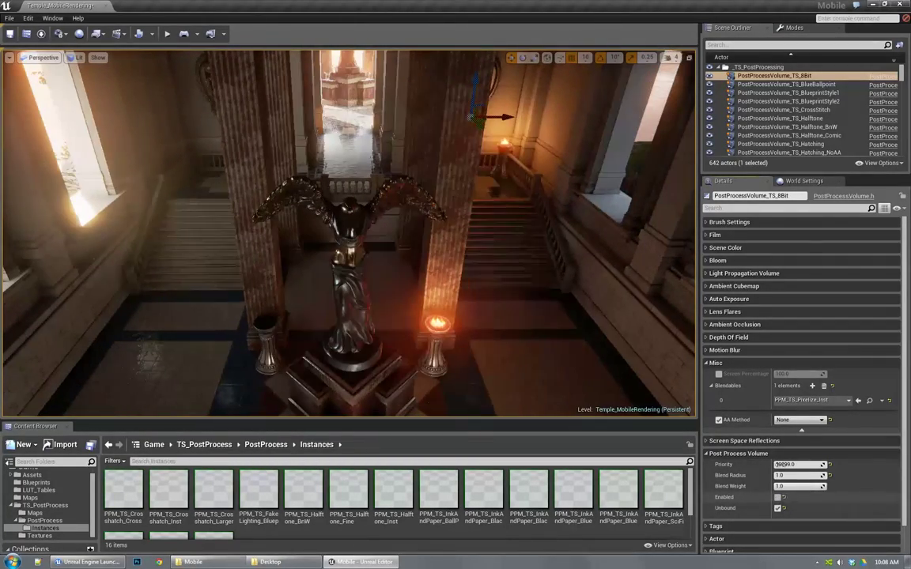
# Preview the BlueBallpoint and BlueprintStyle1 post-process volumes one at a time, disabling each after viewing
pyautogui.click(808, 85)
pyautogui.click(778, 498)
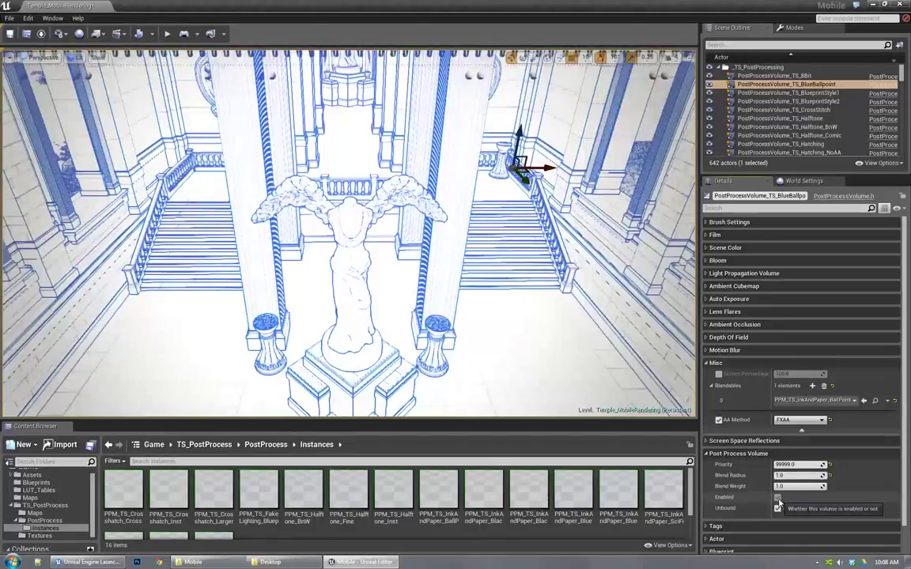
pyautogui.click(778, 498)
pyautogui.press('Down')
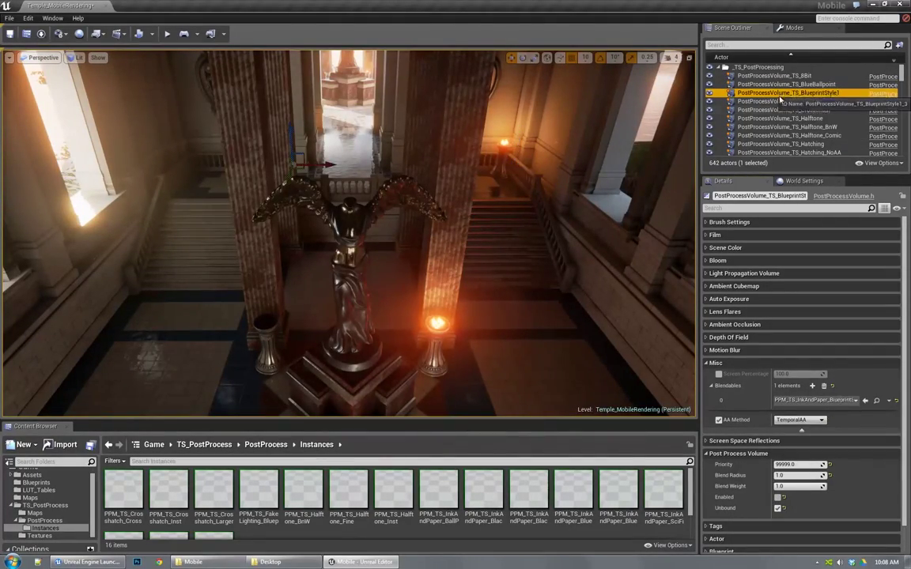
pyautogui.click(778, 498)
pyautogui.click(778, 498)
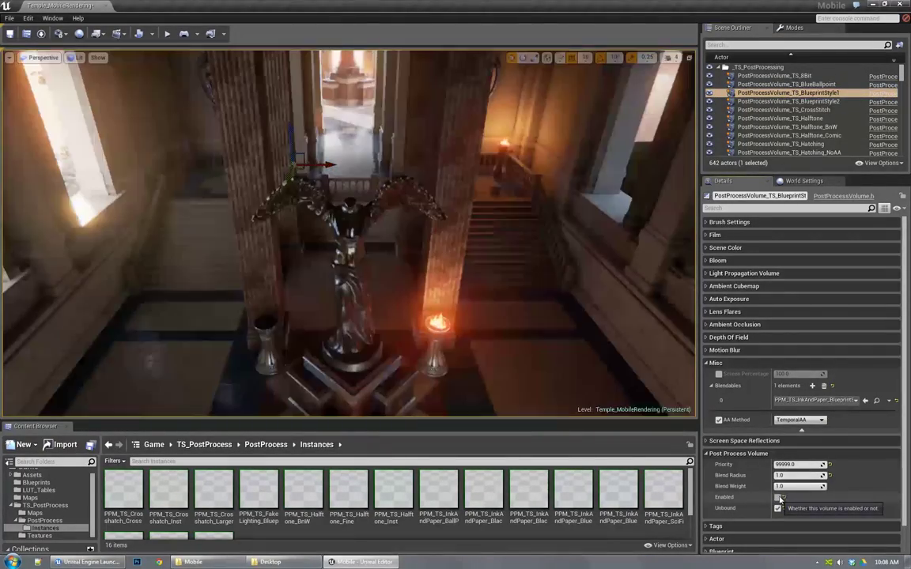
# Preview the BlueprintStyle2 and CrossStitch post-process volumes one at a time, disabling each after viewing
pyautogui.click(814, 102)
pyautogui.click(778, 513)
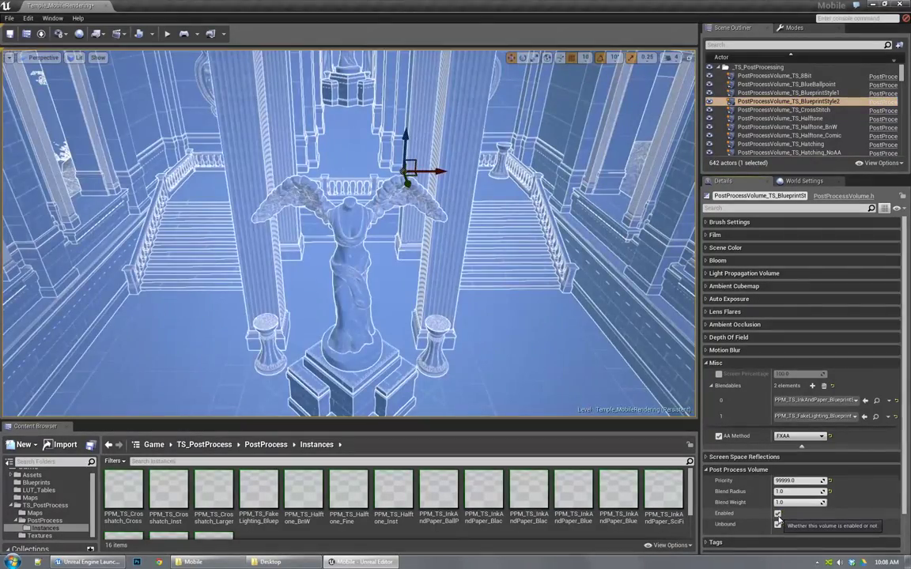
pyautogui.click(778, 513)
pyautogui.click(822, 110)
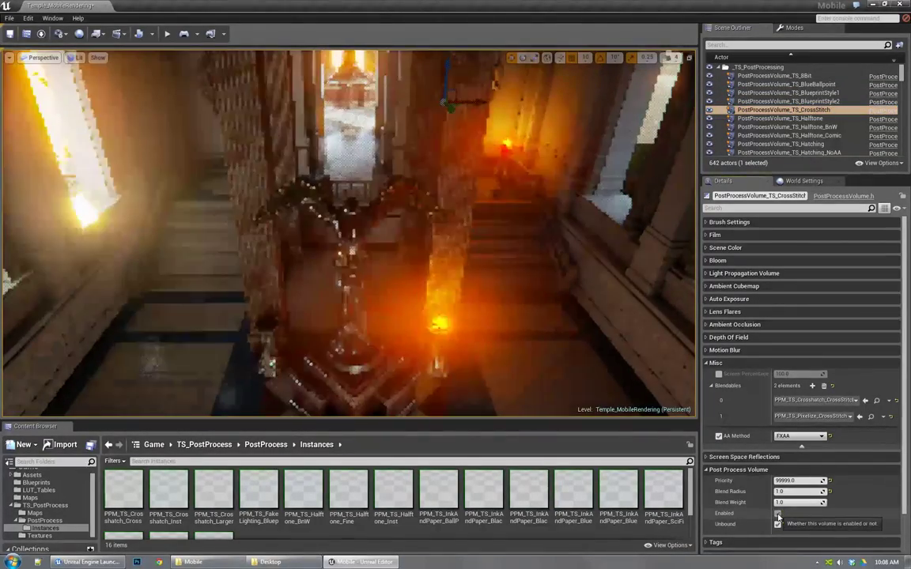
pyautogui.click(778, 513)
pyautogui.click(778, 513)
# Enable the PostProcessVolume_TS_Halftone volume to apply its halftone effect to the scene
pyautogui.scroll(-2, 783, 474)
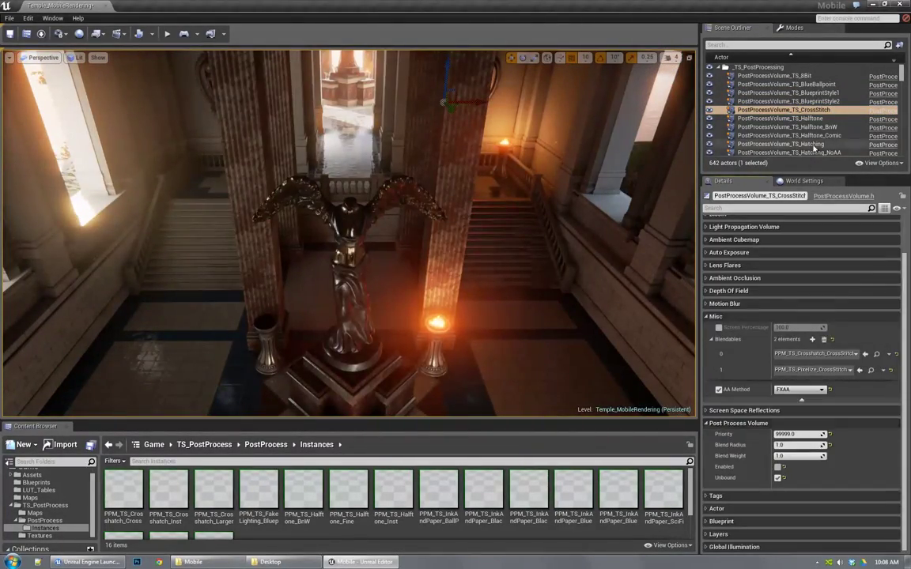
pyautogui.click(817, 118)
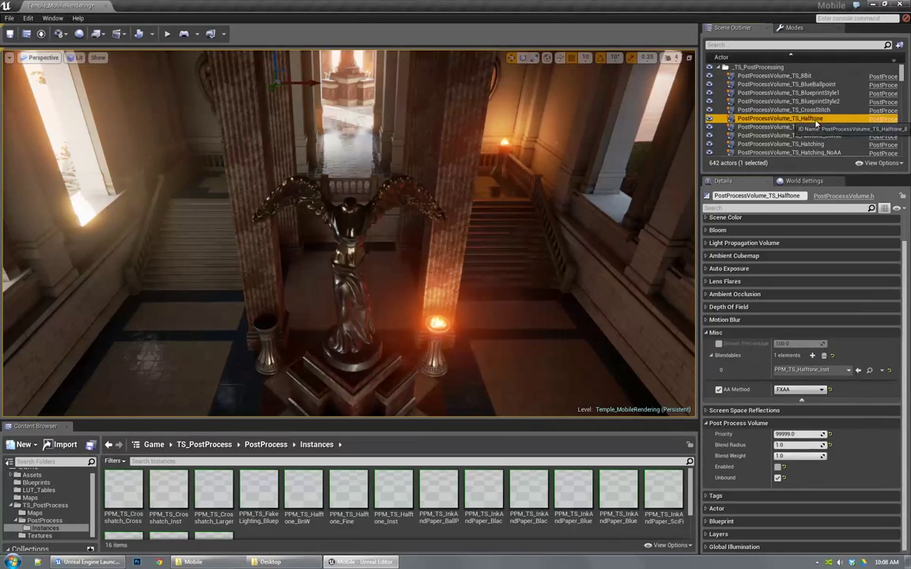
pyautogui.click(778, 467)
pyautogui.click(778, 467)
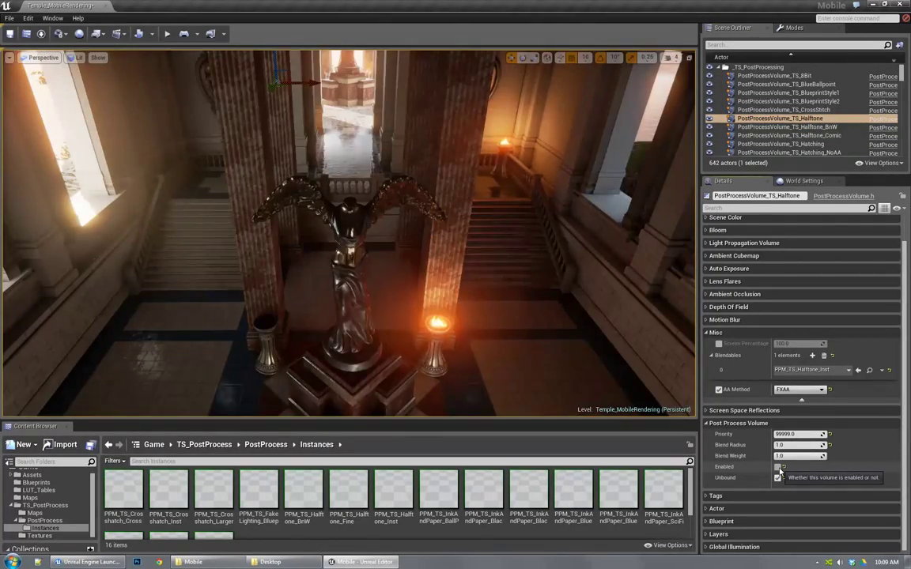
pyautogui.click(779, 468)
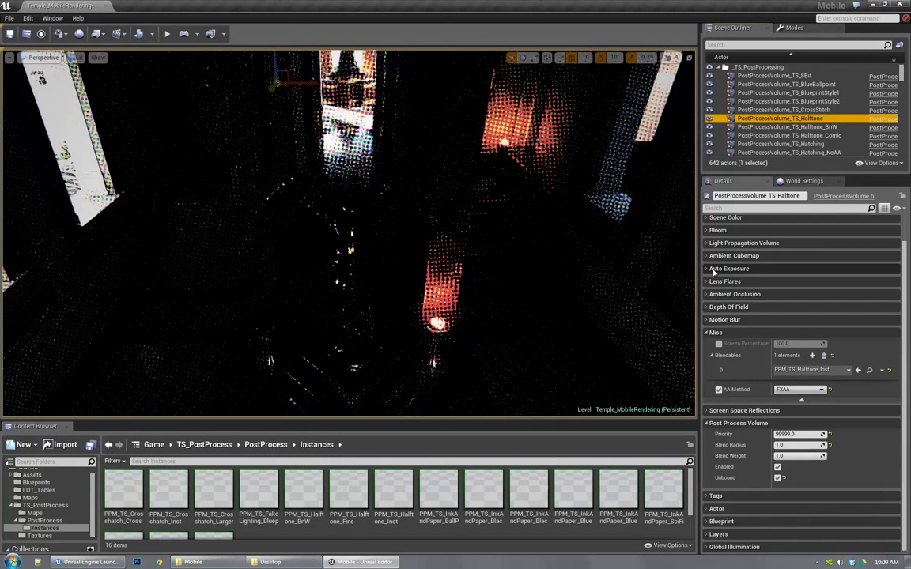
# Open the Halftone volume's blendable material instance, PPM_TS_Halftone_Inst, and raise its scene brightness to about 13.63
pyautogui.click(869, 370)
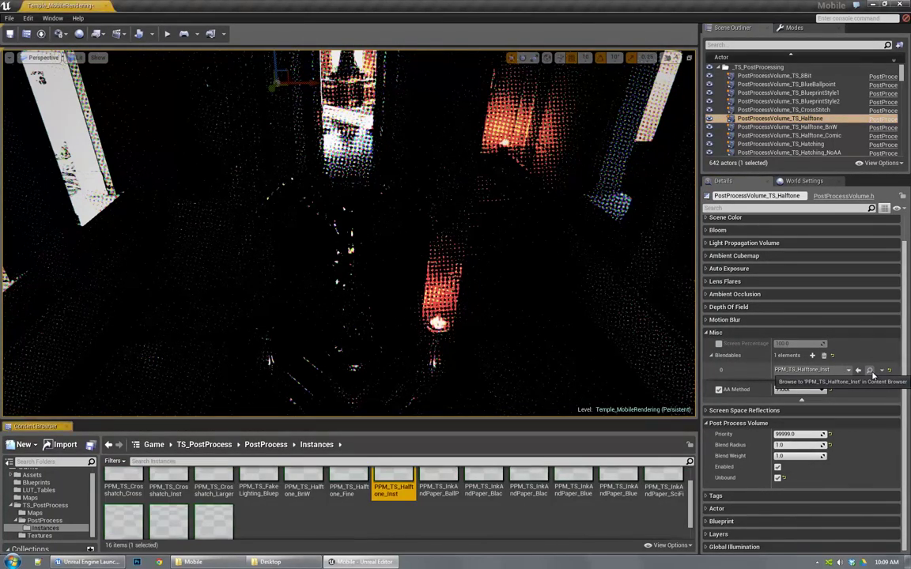
pyautogui.doubleClick(397, 479)
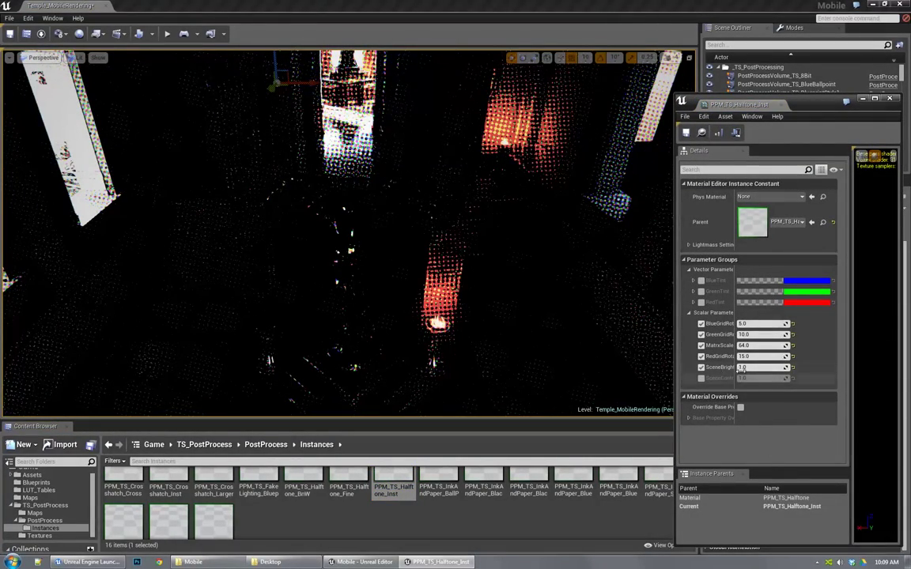
pyautogui.moveTo(747, 369); pyautogui.dragTo(828, 369)
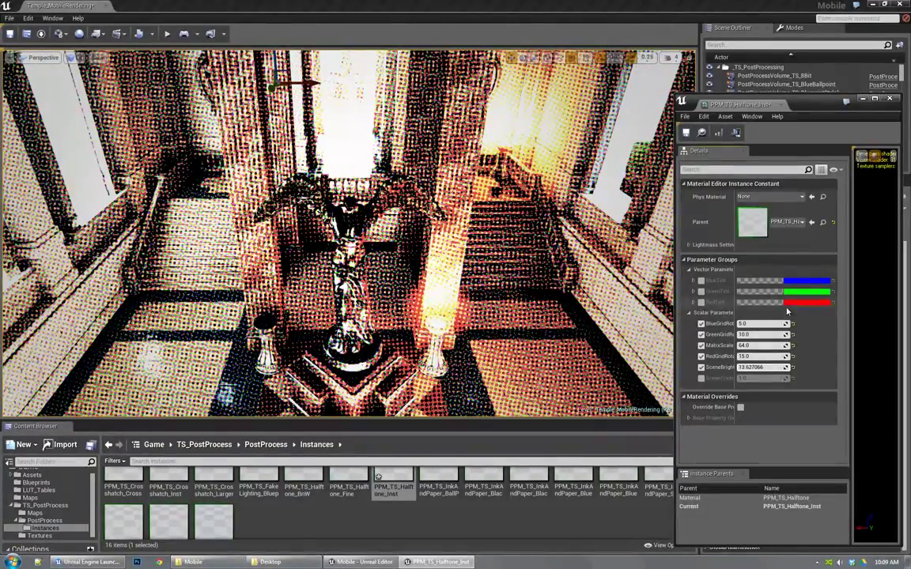
# Increase the MatrixScale of PPM_TS_Halftone_Inst to about 102.03 and close the material instance
pyautogui.moveTo(514, 374); pyautogui.dragTo(501, 298, button='right')
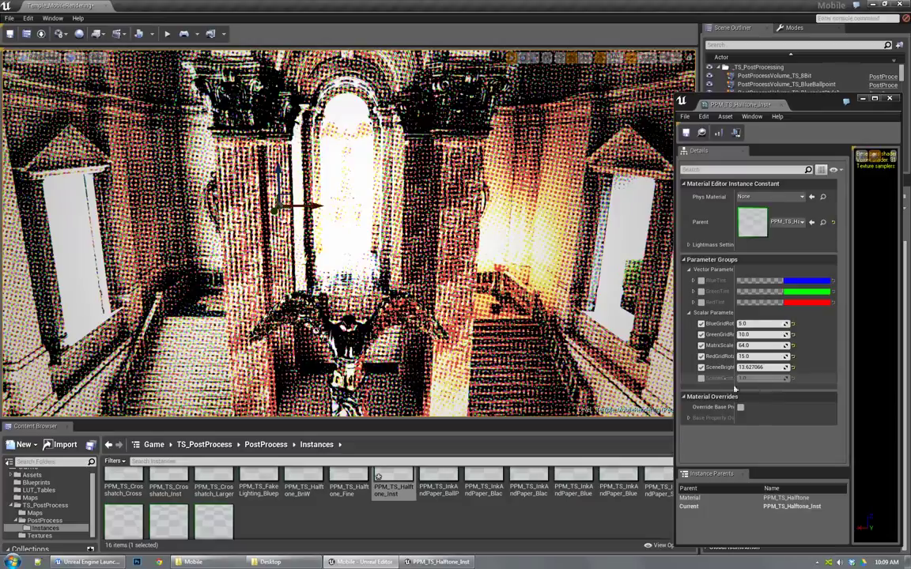
pyautogui.moveTo(756, 345); pyautogui.dragTo(797, 345)
pyautogui.moveTo(459, 277); pyautogui.dragTo(451, 131, button='right')
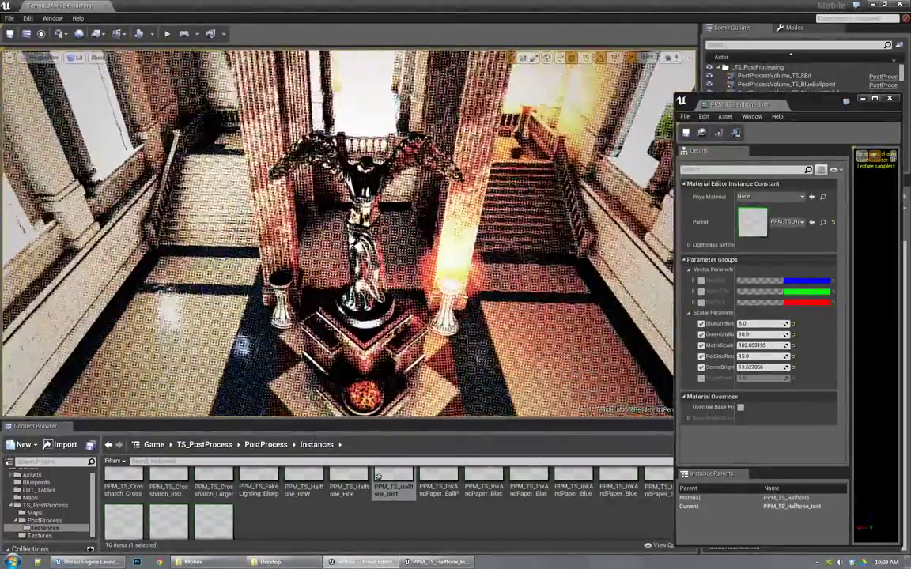
pyautogui.click(888, 98)
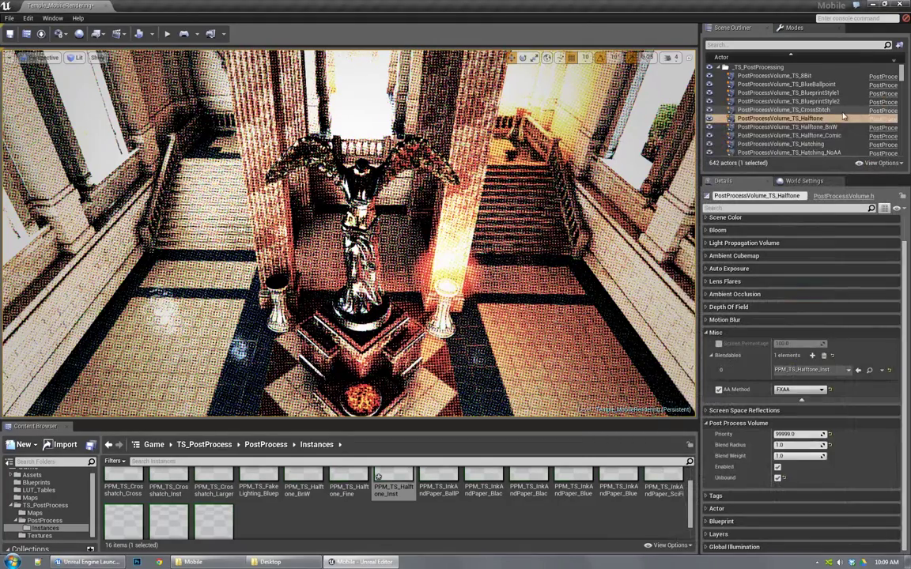
# Disable the Halftone post-process volume and enable the Halftone_BnW volume instead
pyautogui.click(777, 467)
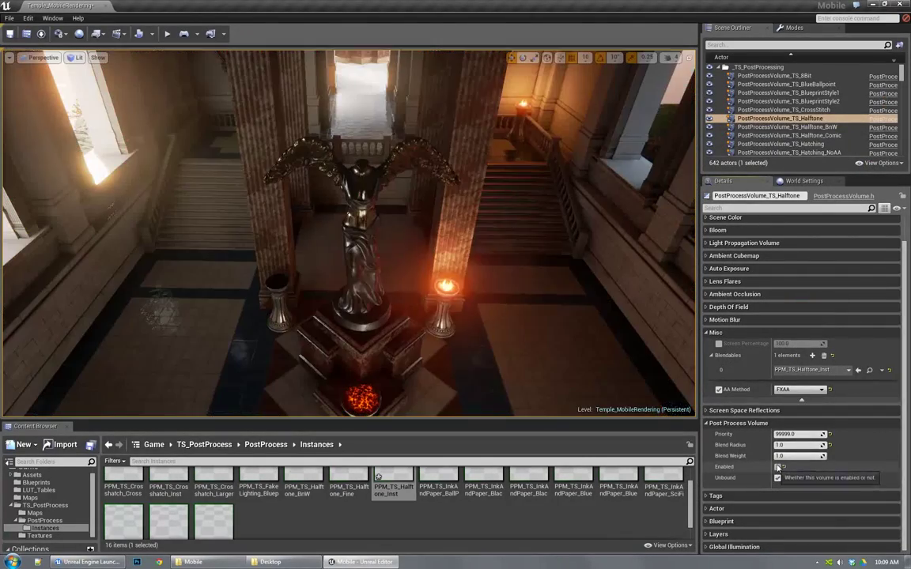
pyautogui.click(841, 127)
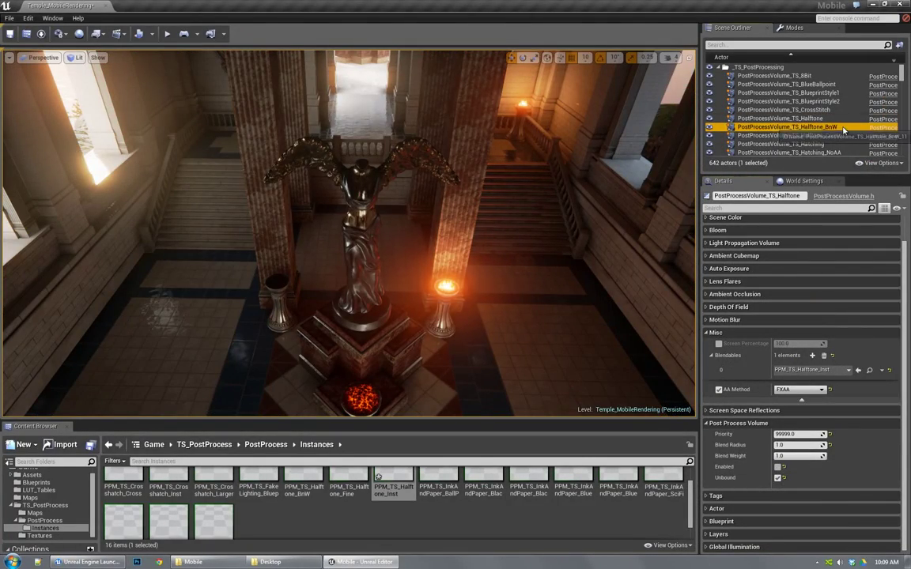
pyautogui.click(777, 467)
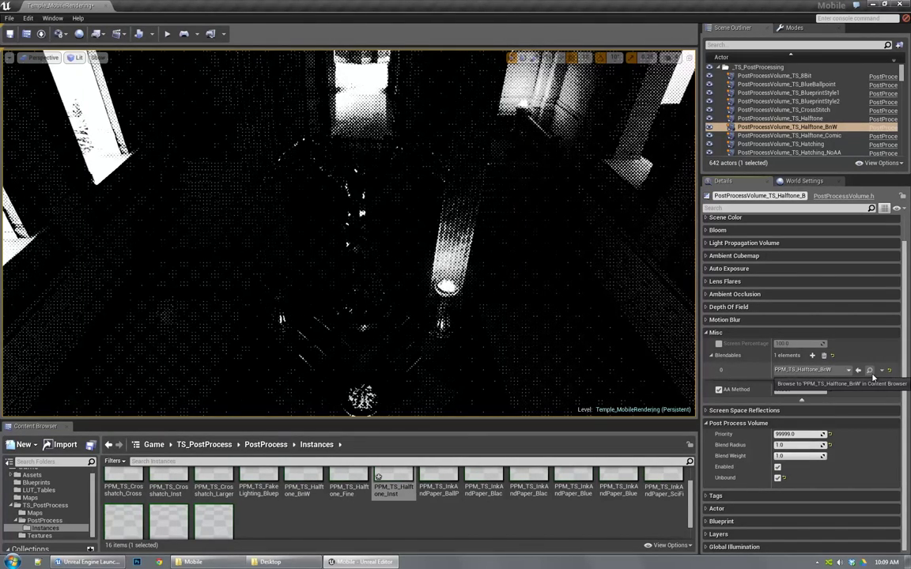
# Open the PPM_TS_Halftone_BnW material instance, set its scene brightness to about 5.30 and override scene contrast with about 0.63
pyautogui.click(871, 371)
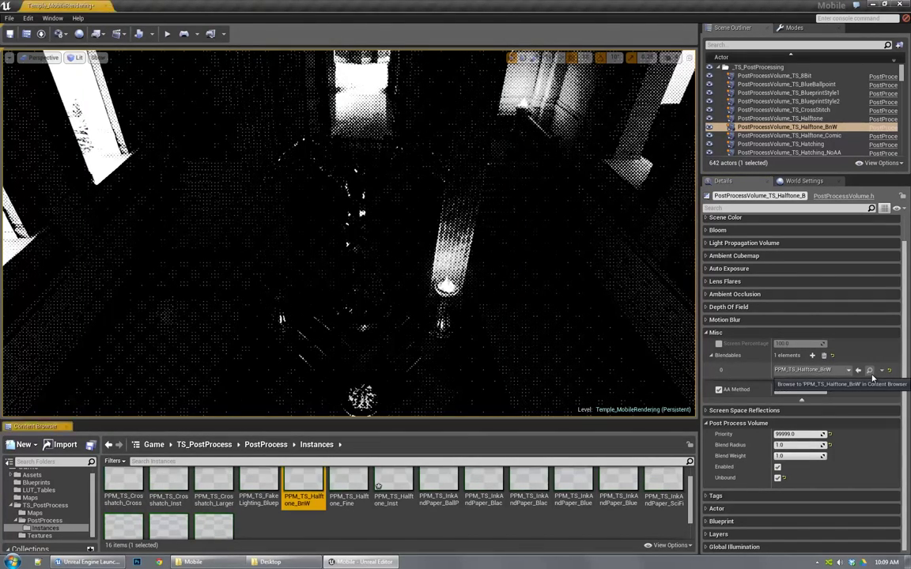
pyautogui.doubleClick(305, 487)
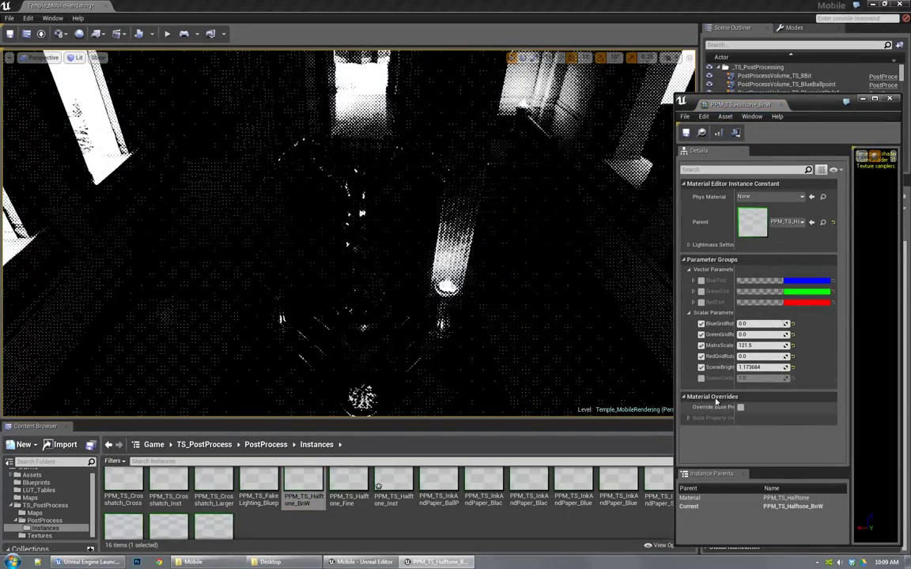
pyautogui.moveTo(756, 367)
pyautogui.mouseDown()
pyautogui.moveTo(807, 367)
pyautogui.moveTo(734, 379)
pyautogui.moveTo(764, 366)
pyautogui.mouseUp()
pyautogui.click(700, 379)
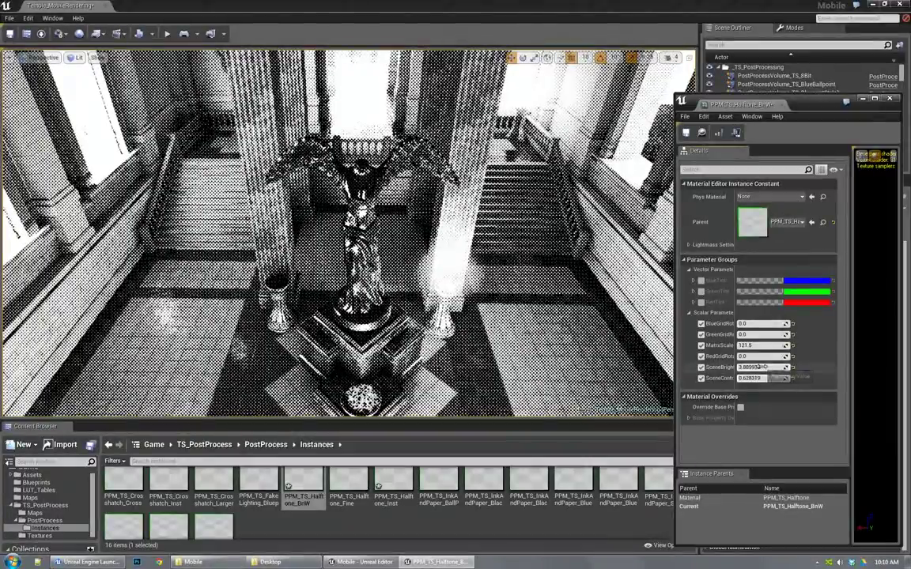
# Try several MatrixScale values on PPM_TS_Halftone_BnW against different views of the temple, settling on about 127.66
pyautogui.moveTo(554, 273); pyautogui.dragTo(672, 142, button='right')
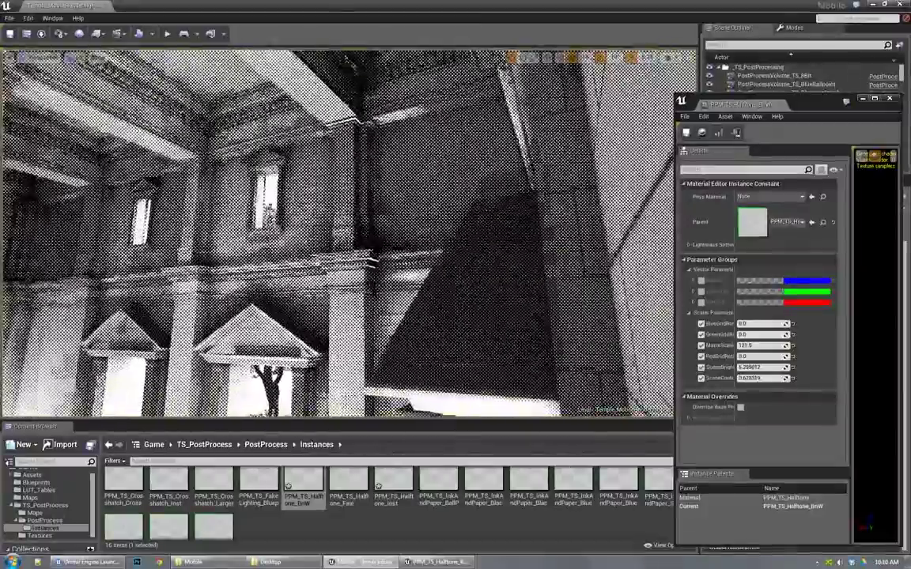
pyautogui.moveTo(490, 190); pyautogui.dragTo(329, 237, button='right')
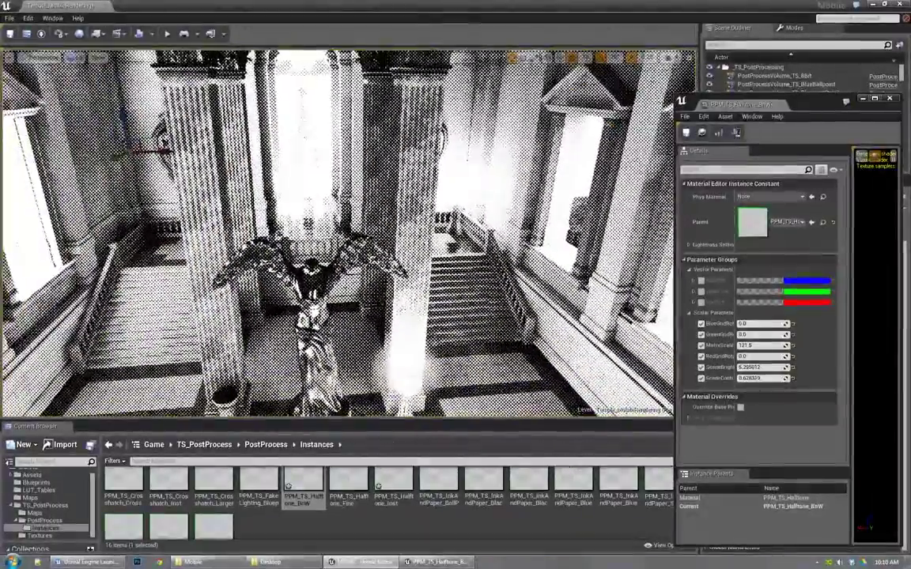
pyautogui.moveTo(467, 253); pyautogui.dragTo(474, 316, button='right')
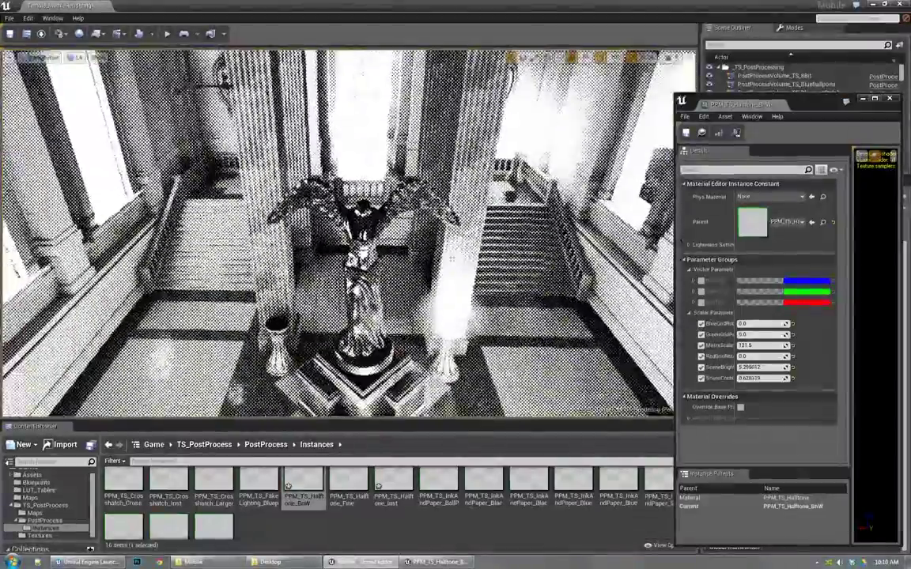
pyautogui.moveTo(749, 345); pyautogui.dragTo(757, 346)
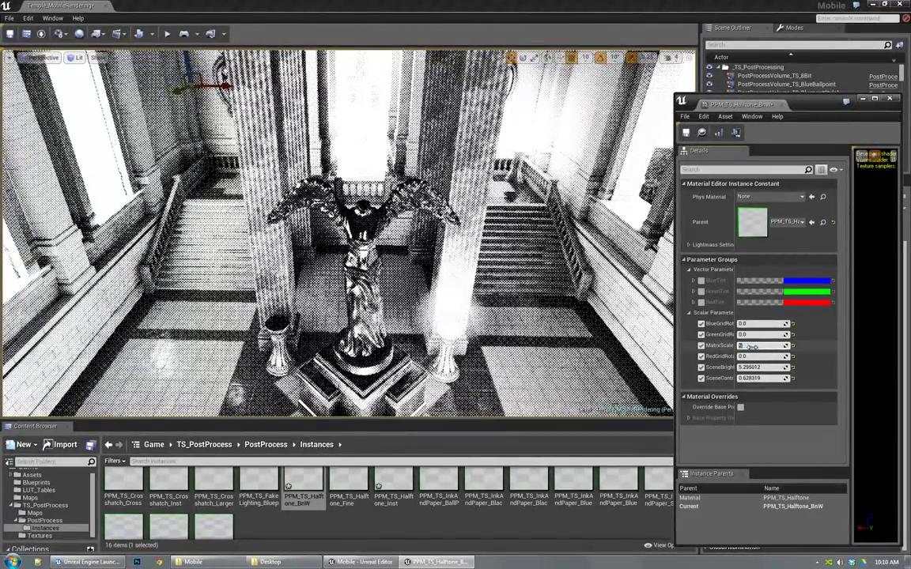
pyautogui.moveTo(553, 269); pyautogui.dragTo(613, 222, button='right')
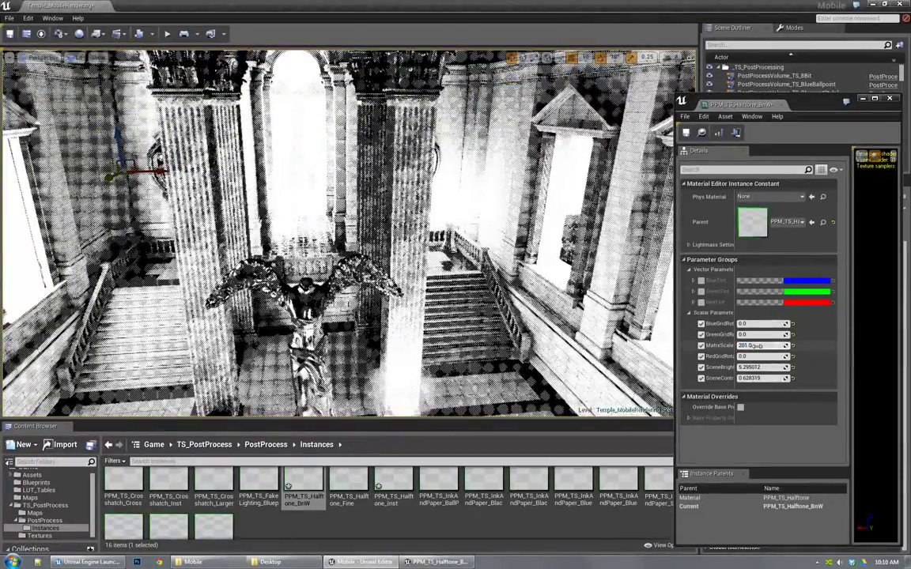
pyautogui.moveTo(755, 346); pyautogui.dragTo(791, 346)
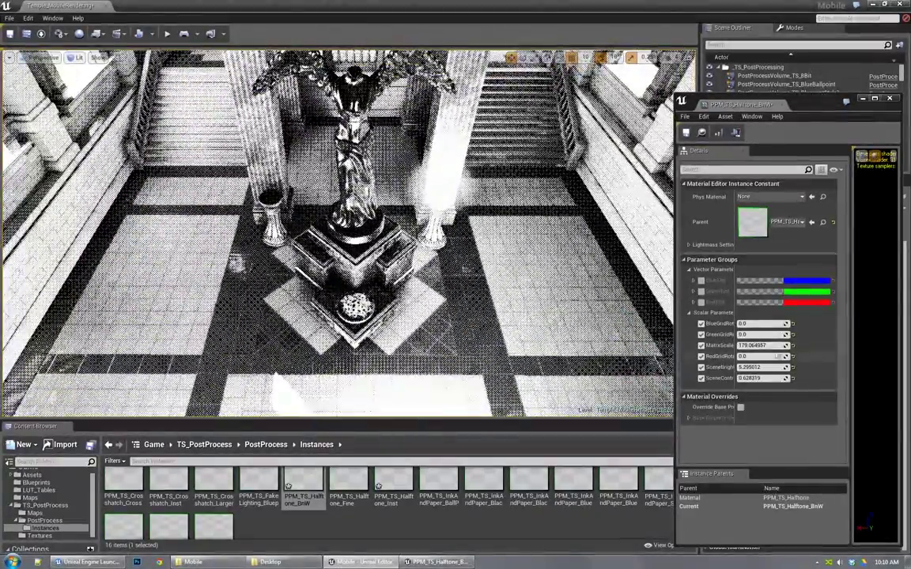
pyautogui.click(765, 346)
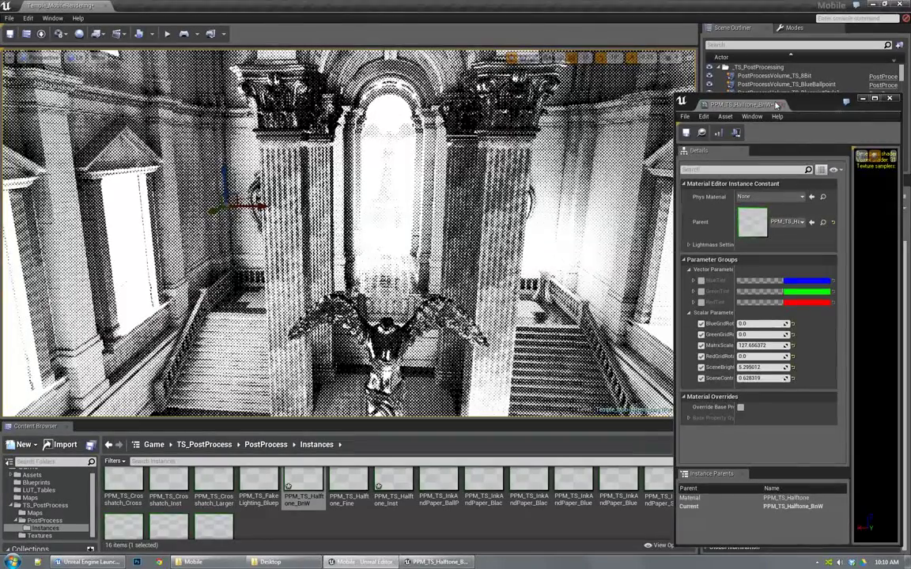
# Close the PPM_TS_Halftone_BnW instance, disable the Halftone_BnW volume and enable the Halftone_Comic post-process volume instead
pyautogui.click(781, 104)
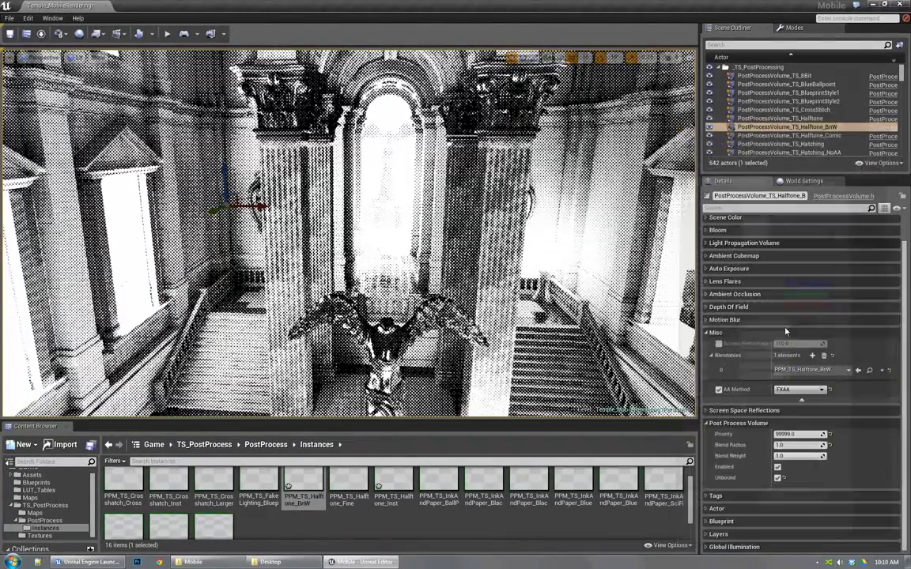
pyautogui.click(778, 468)
pyautogui.click(824, 136)
pyautogui.click(777, 482)
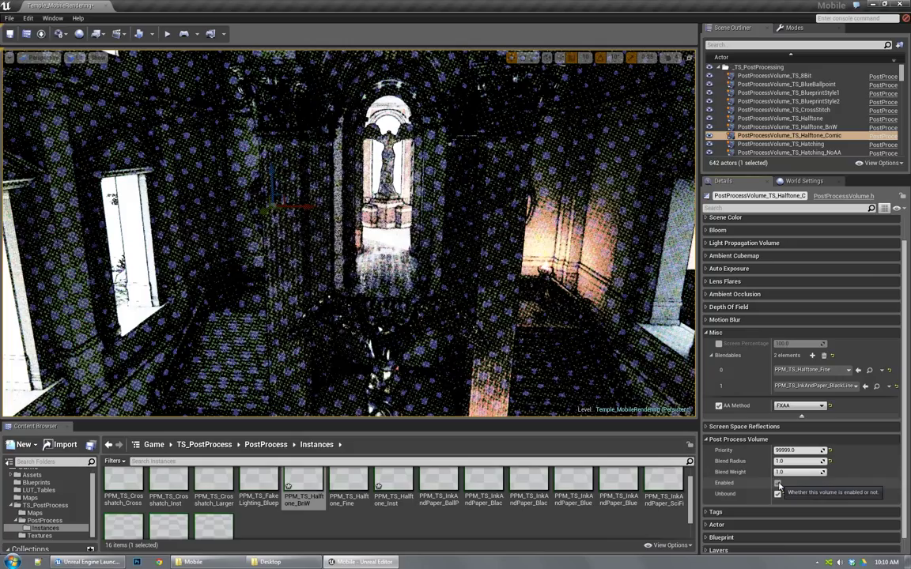
pyautogui.moveTo(519, 234); pyautogui.dragTo(555, 351, button='right')
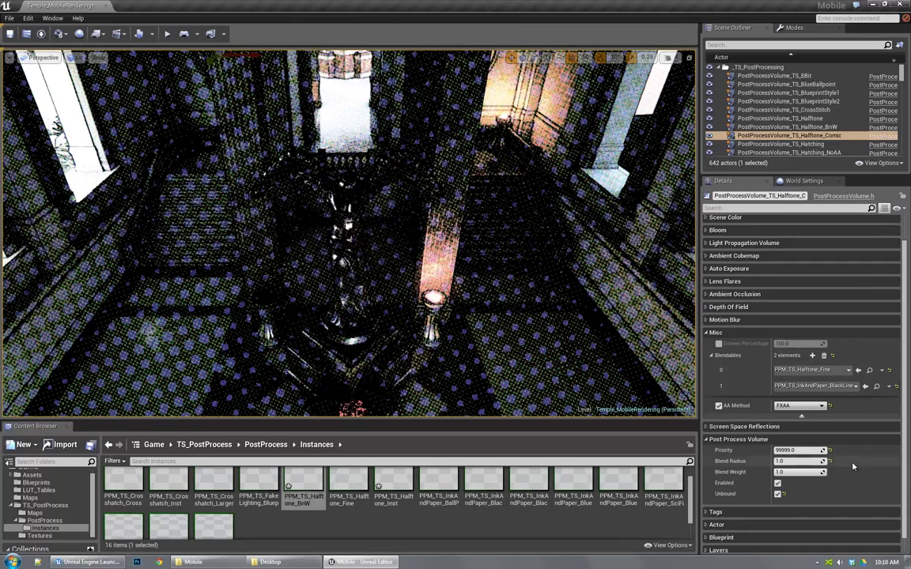
# Open the Halftone_Comic volume's PPM_TS_Halftone_Fine instance and set its scene brightness to about 4.69 and scene contrast to about 0.42
pyautogui.click(870, 372)
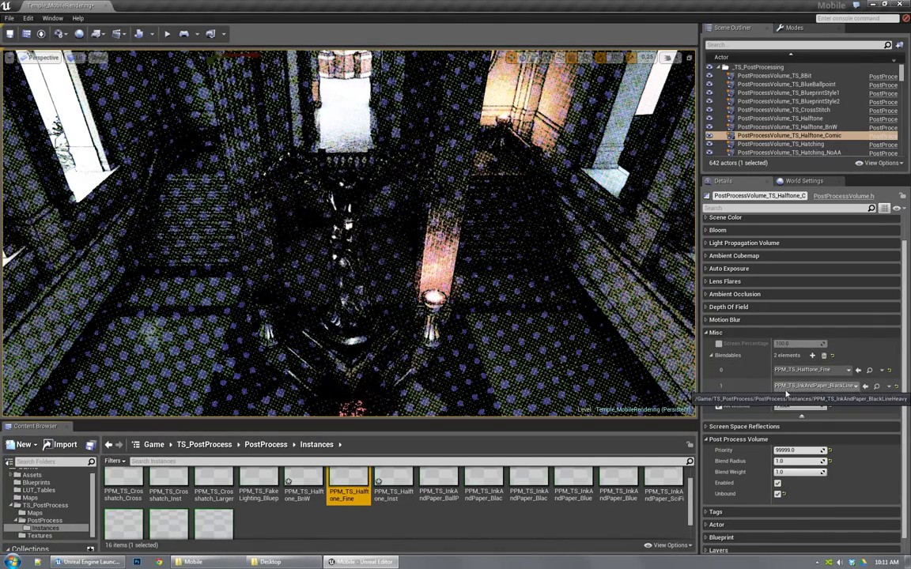
pyautogui.click(876, 386)
pyautogui.click(869, 370)
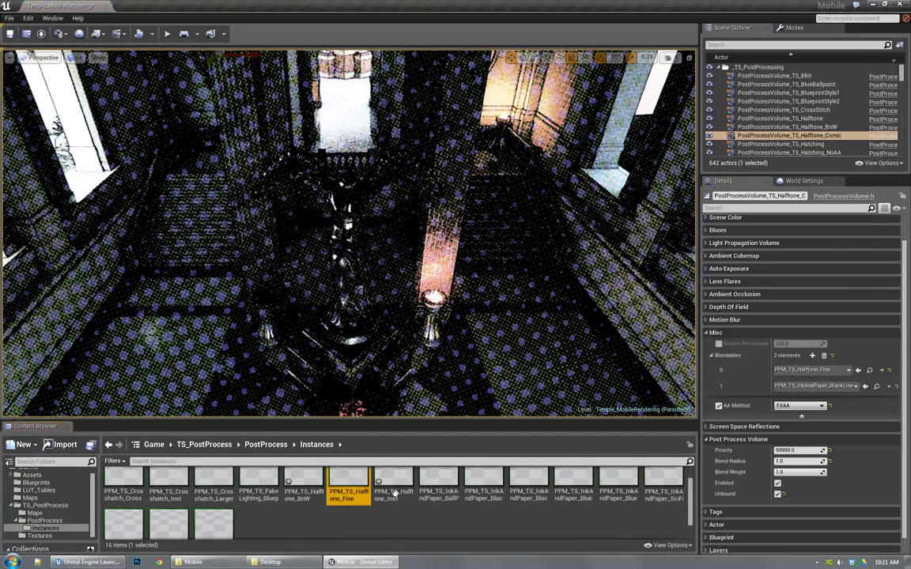
pyautogui.doubleClick(341, 484)
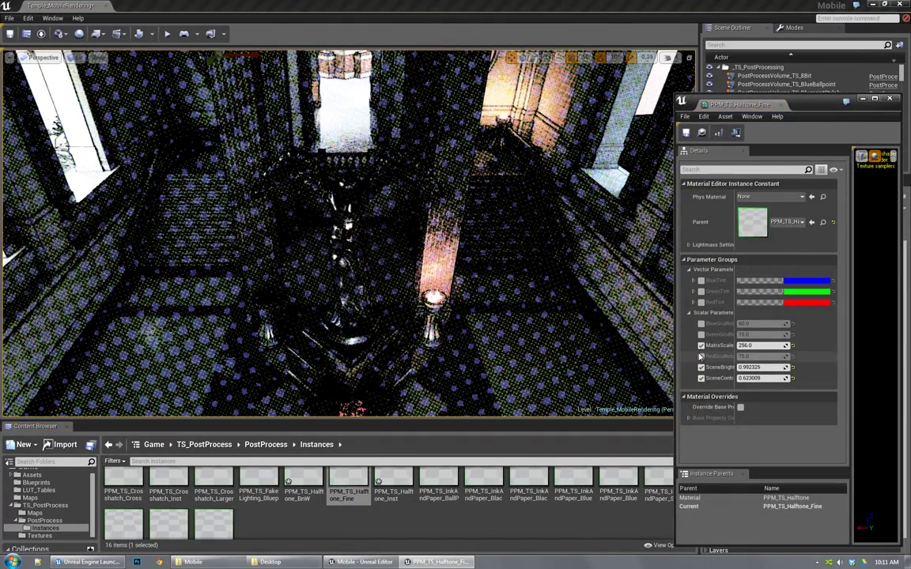
pyautogui.moveTo(760, 367); pyautogui.dragTo(807, 367)
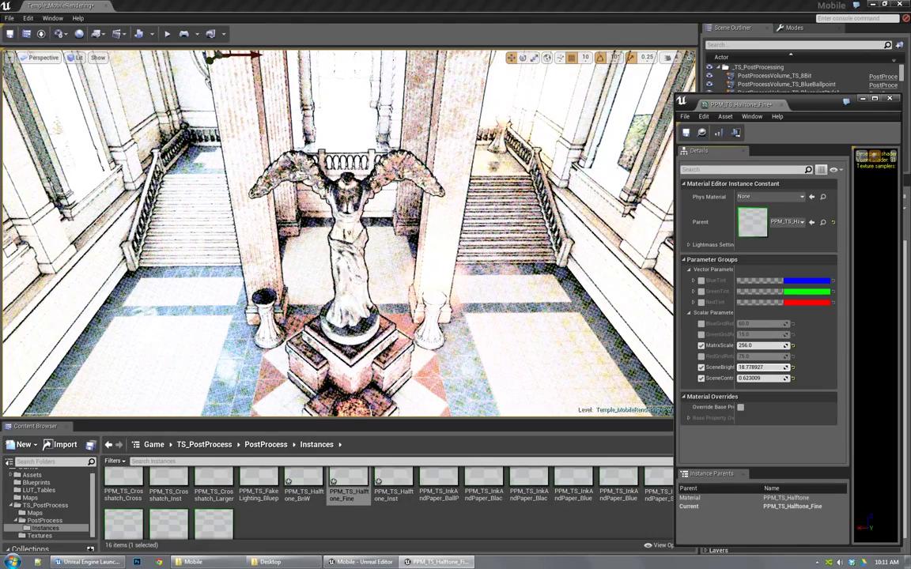
pyautogui.moveTo(765, 378)
pyautogui.mouseDown()
pyautogui.moveTo(749, 378)
pyautogui.moveTo(764, 368)
pyautogui.mouseUp()
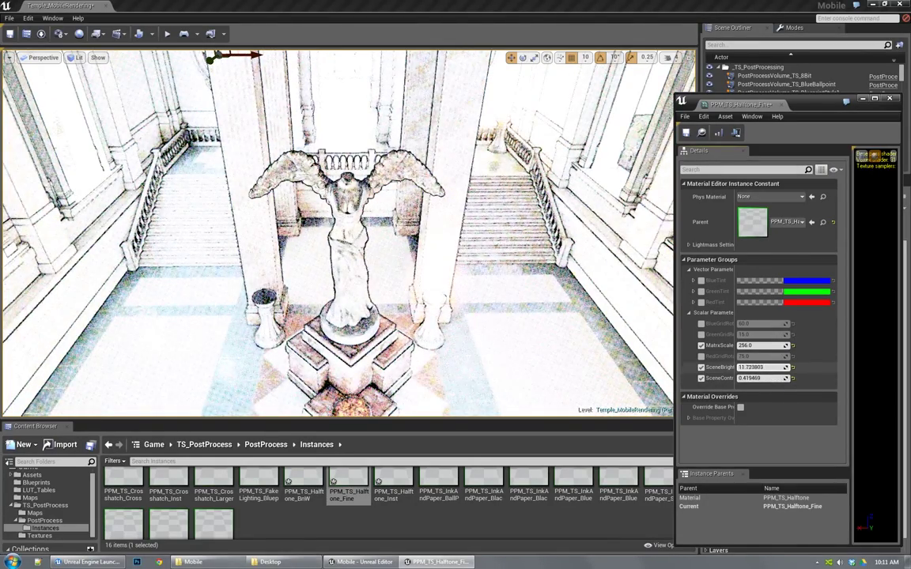
pyautogui.moveTo(764, 368); pyautogui.dragTo(761, 368)
# Reduce the MatrixScale of PPM_TS_Halftone_Fine to about 218.15, check it around the statue and close the material instance
pyautogui.moveTo(645, 320); pyautogui.dragTo(644, 343, button='right')
pyautogui.moveTo(763, 346); pyautogui.dragTo(747, 346)
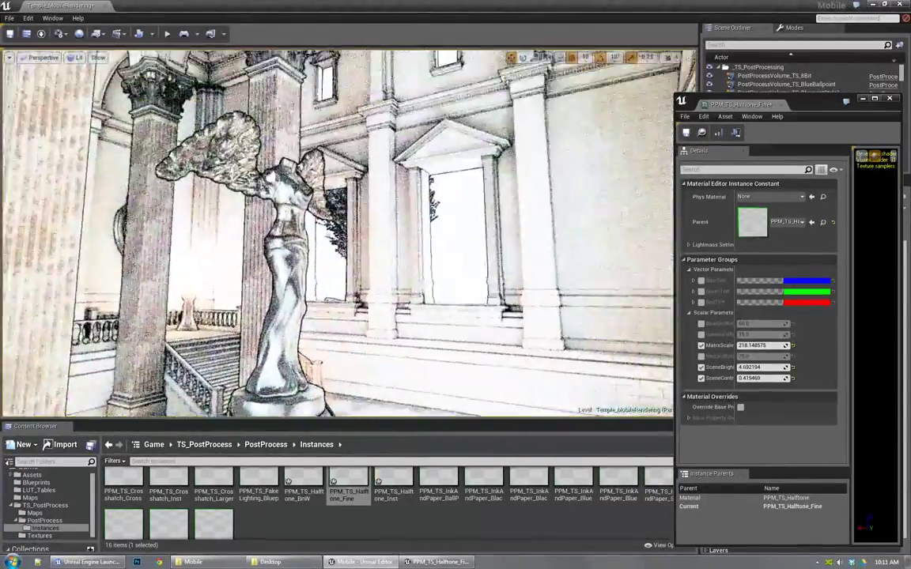
pyautogui.moveTo(348, 237); pyautogui.dragTo(352, 205, button='right')
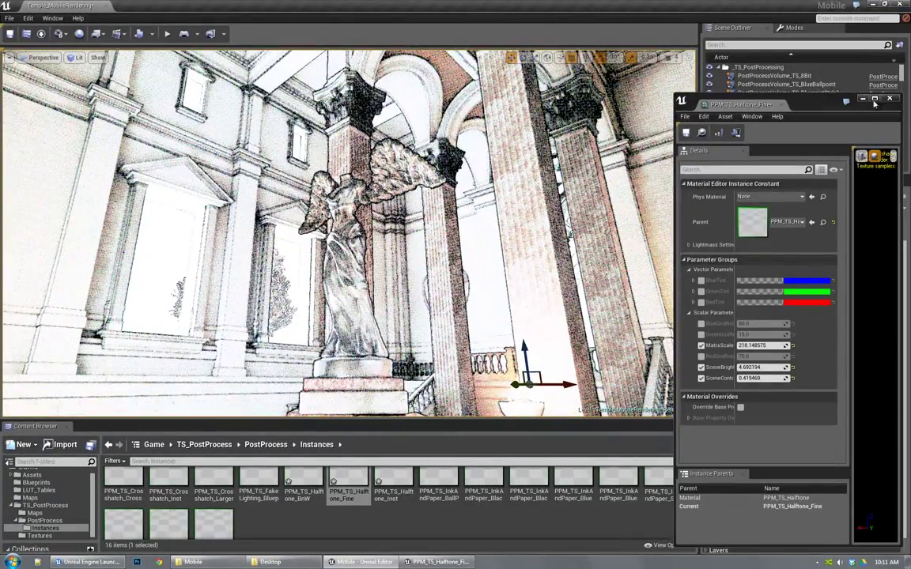
pyautogui.moveTo(821, 106); pyautogui.dragTo(736, 108)
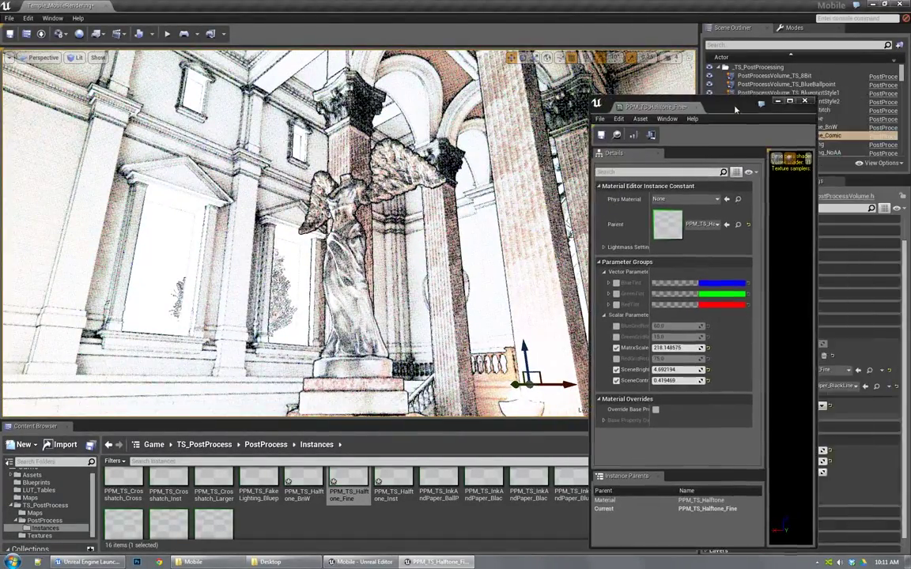
pyautogui.click(807, 102)
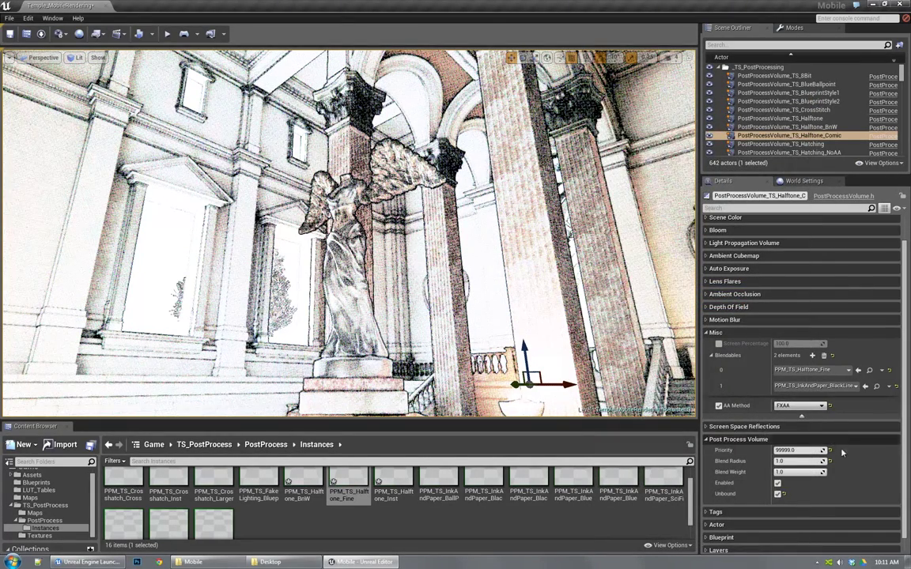
# Open the PPM_TS_InkAndPaper_BlackLineHeavy instance and set its line Angle to 0.5 and Bias to 5.0
pyautogui.click(876, 388)
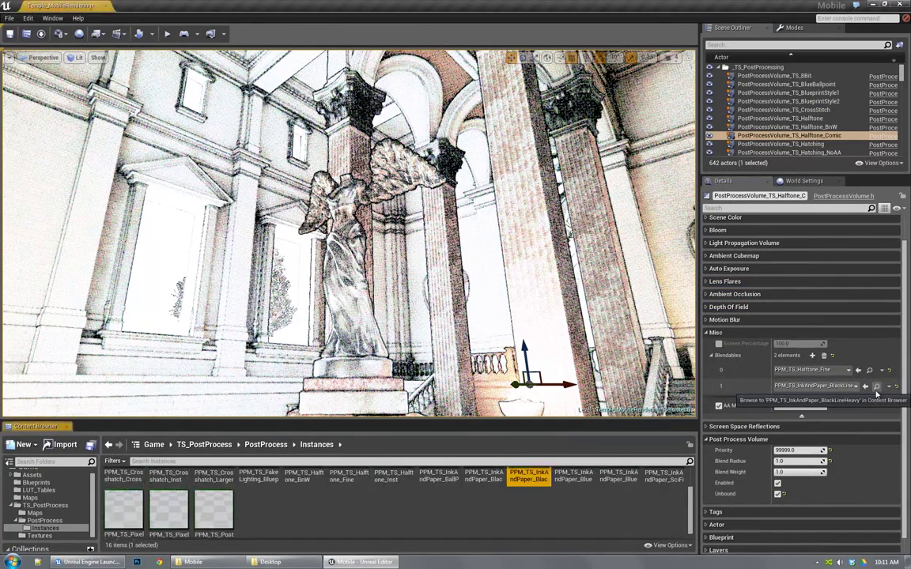
pyautogui.doubleClick(522, 473)
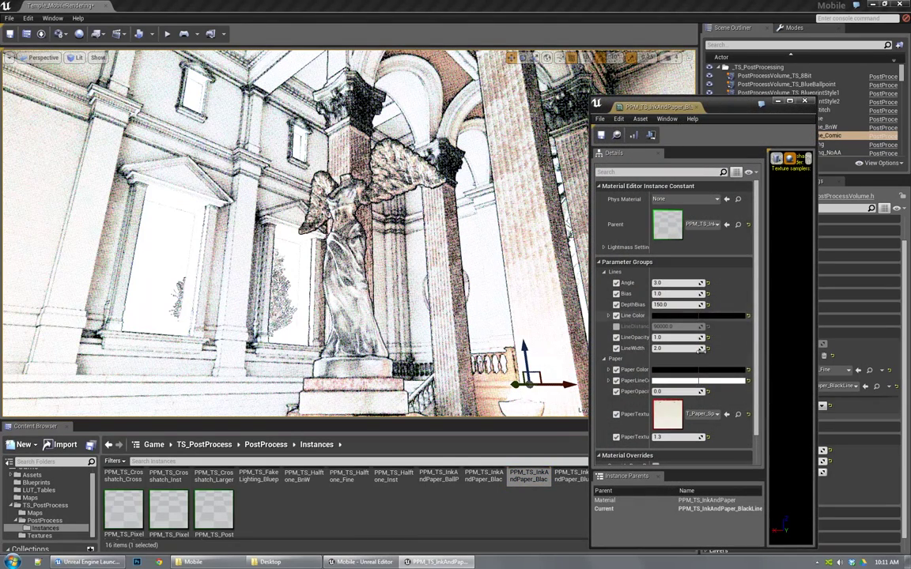
pyautogui.click(677, 285)
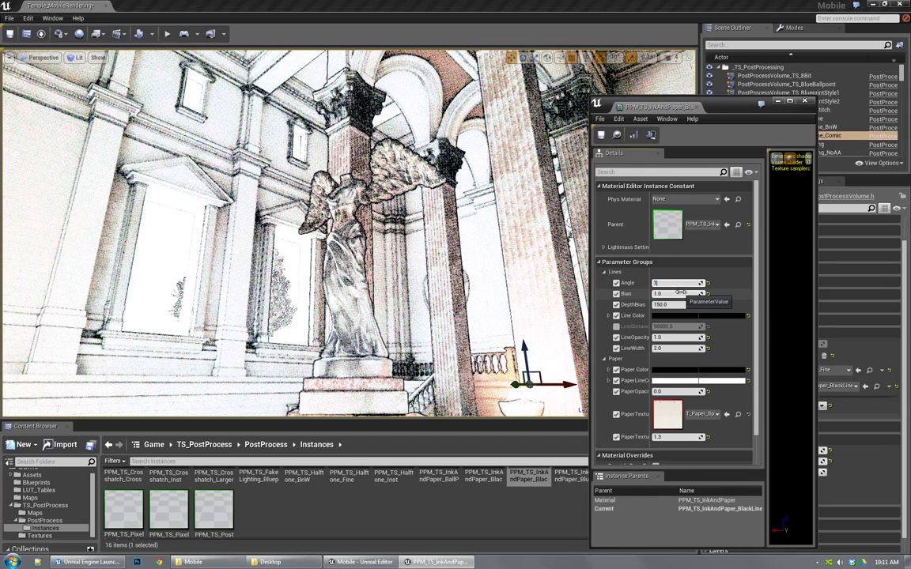
pyautogui.press('Return')
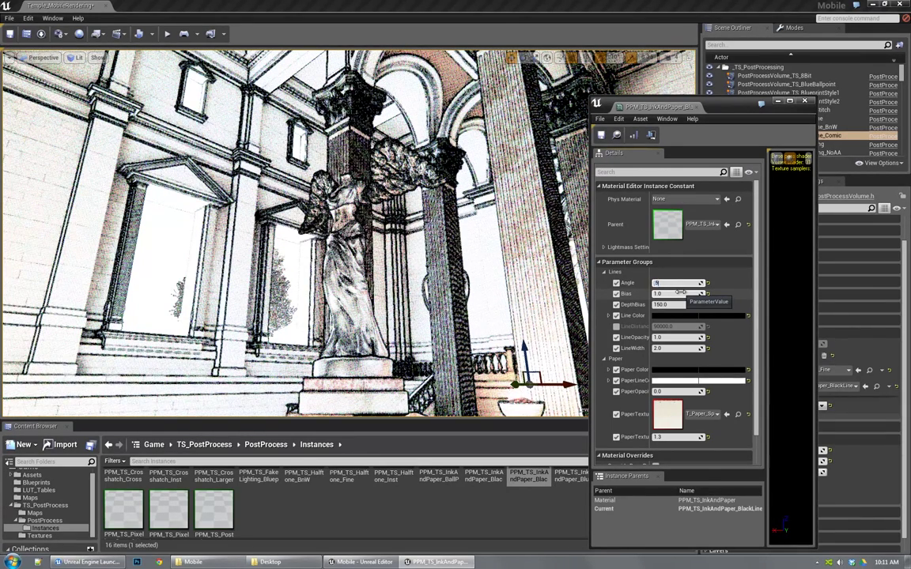
pyautogui.press('Return')
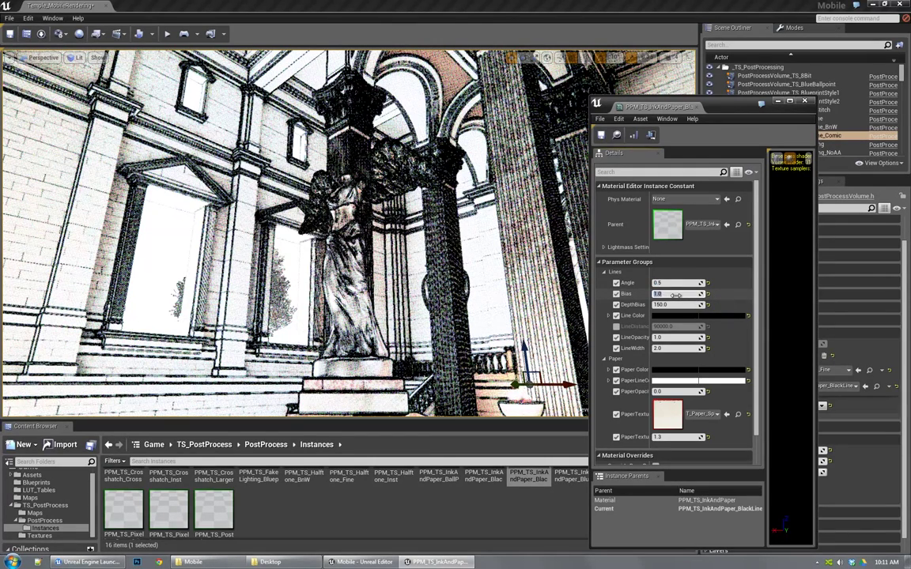
pyautogui.click(676, 294)
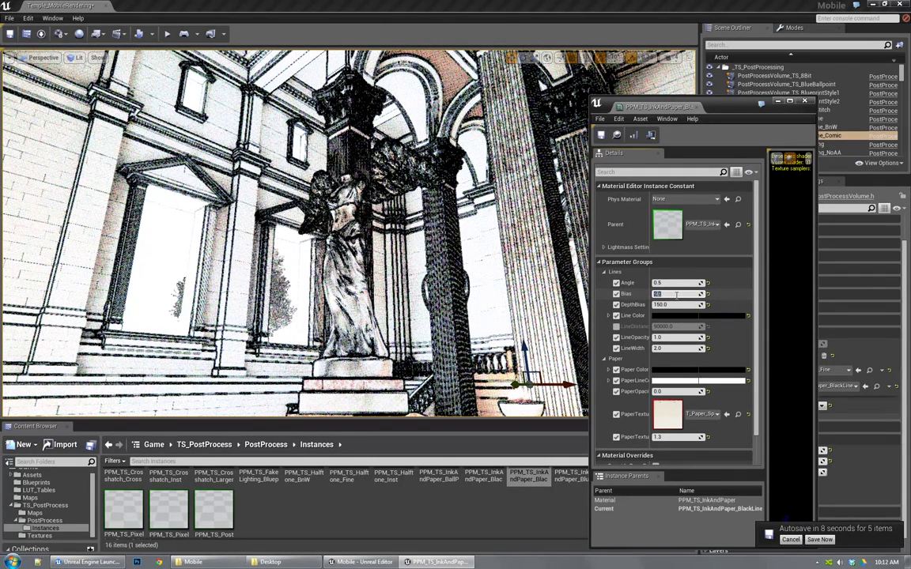
pyautogui.press('Return')
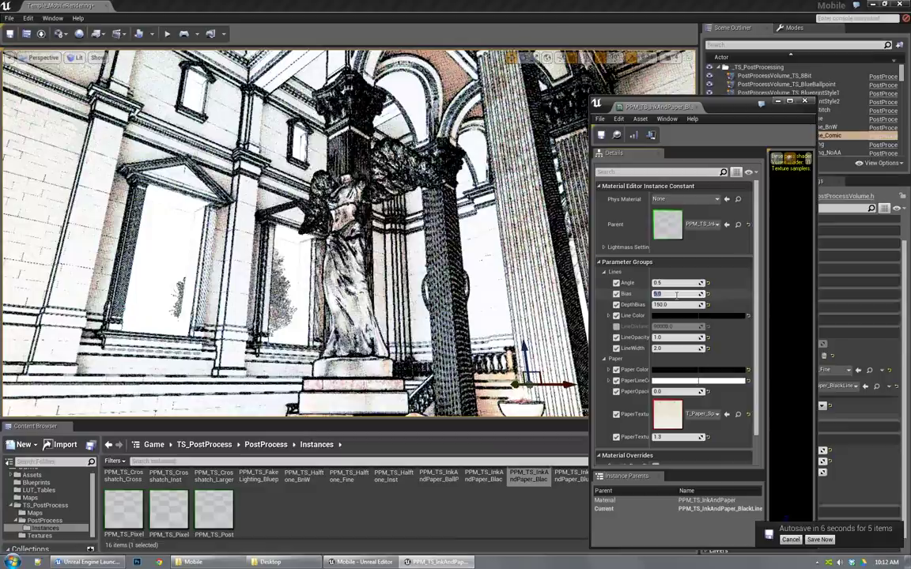
# Set the LineWidth of the BlackLineHeavy ink lines to 1.0 and check the thinner outlines on the statue
pyautogui.moveTo(482, 273)
pyautogui.mouseDown(button='right')
pyautogui.moveTo(471, 226)
pyautogui.moveTo(506, 238)
pyautogui.moveTo(474, 261)
pyautogui.mouseUp(button='right')
pyautogui.click(678, 348)
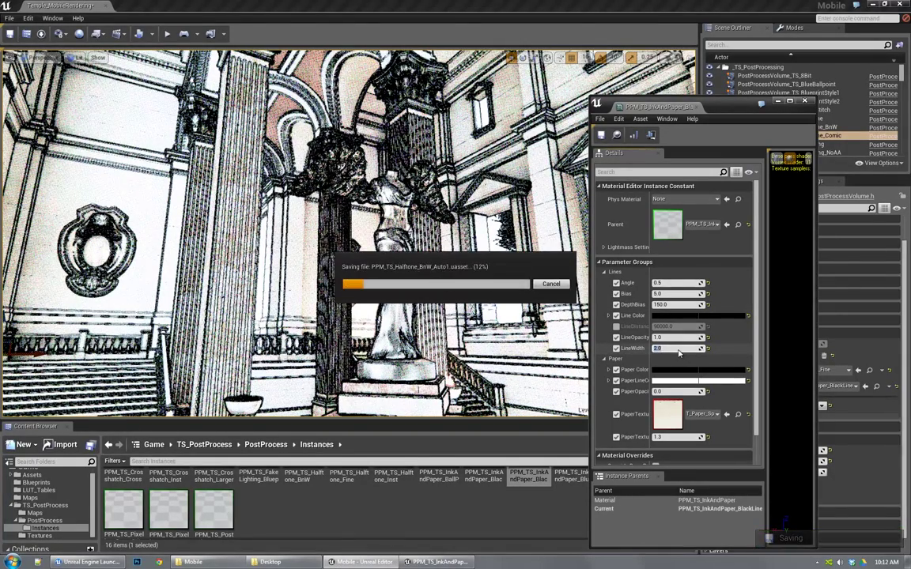
pyautogui.click(676, 347)
pyautogui.write('1')
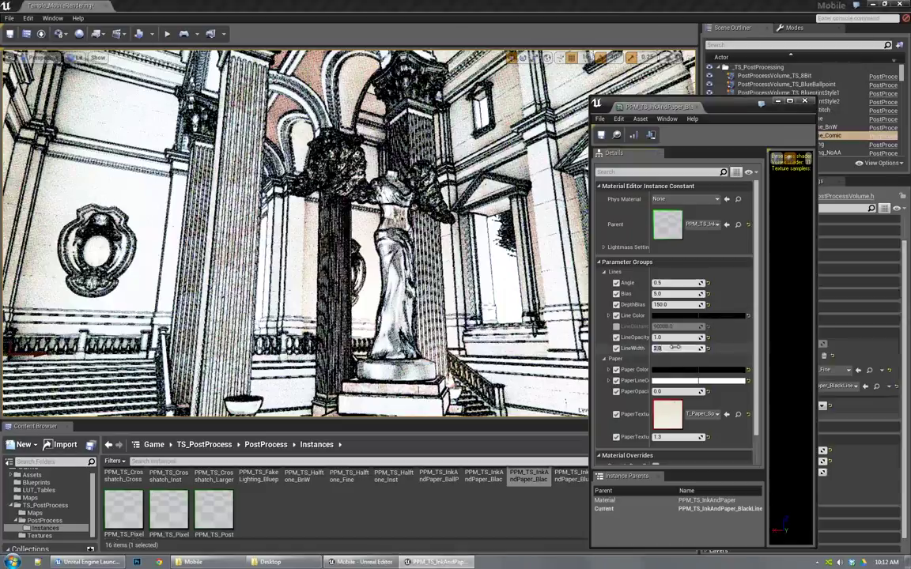
pyautogui.press('Return')
pyautogui.moveTo(506, 317); pyautogui.dragTo(455, 253, button='right')
pyautogui.moveTo(453, 311); pyautogui.dragTo(443, 311, button='right')
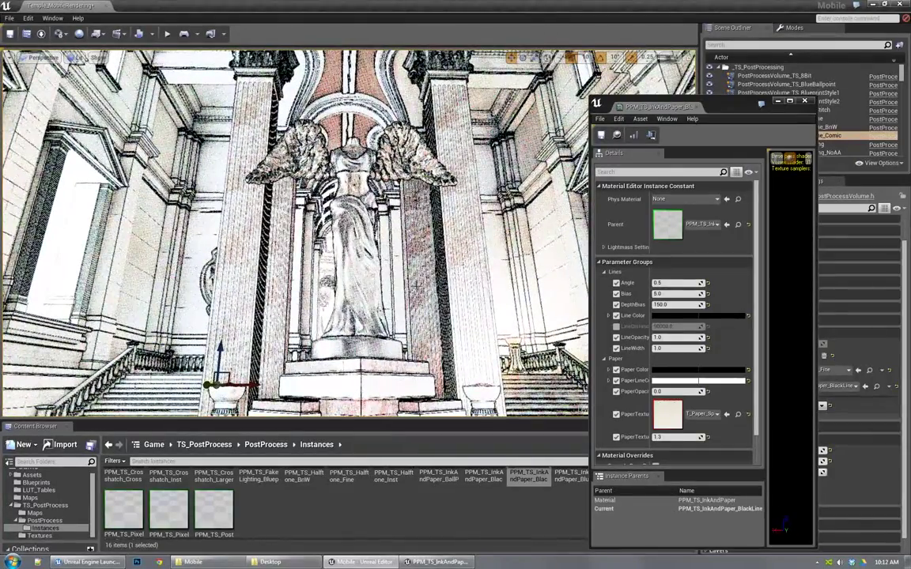
# Try a DepthBias of 500 on the BlackLineHeavy ink lines and settle on 1.0
pyautogui.click(689, 305)
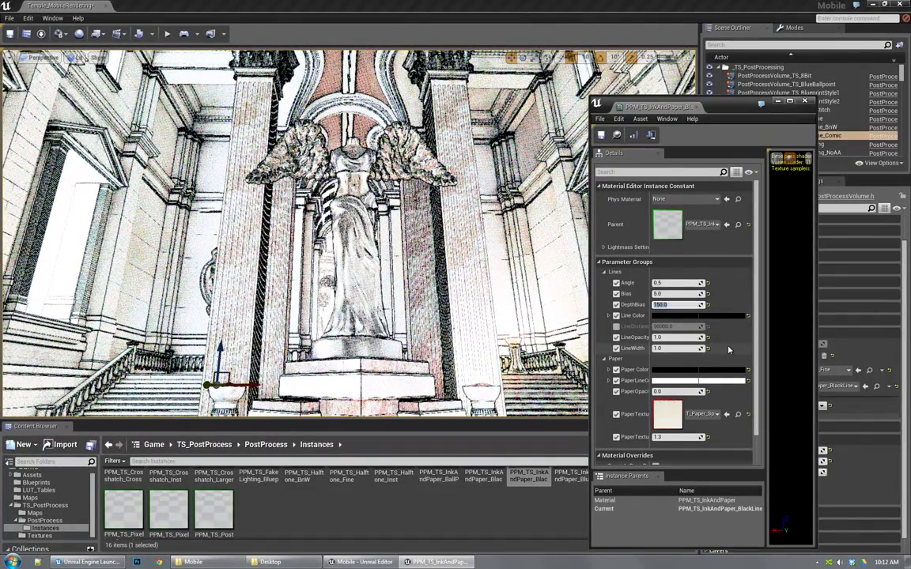
pyautogui.write('500')
pyautogui.press('Return')
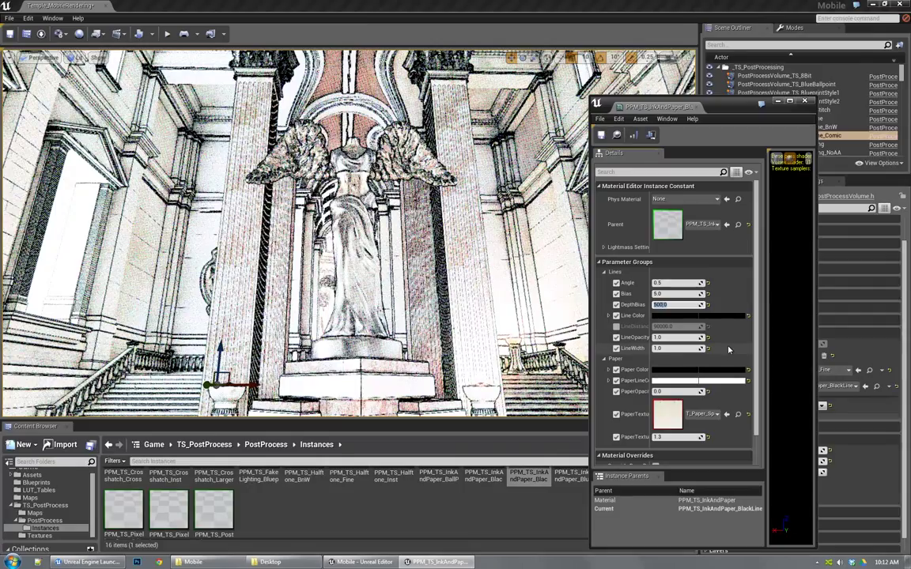
pyautogui.write('5')
pyautogui.press('Return')
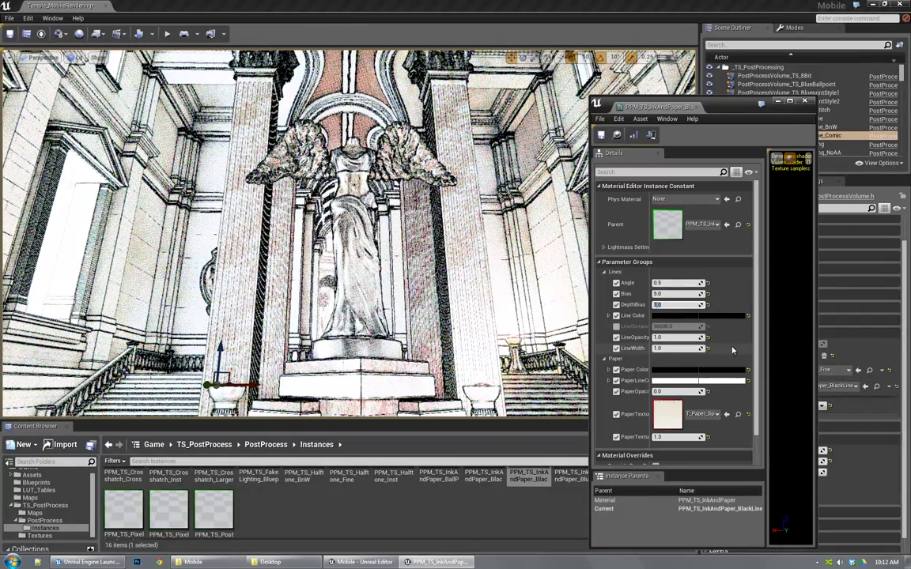
# Examine the comic halftone and ink outlines on the temple's pedestals, wall ornaments, staircases and statue
pyautogui.moveTo(506, 301); pyautogui.dragTo(506, 301, button='right')
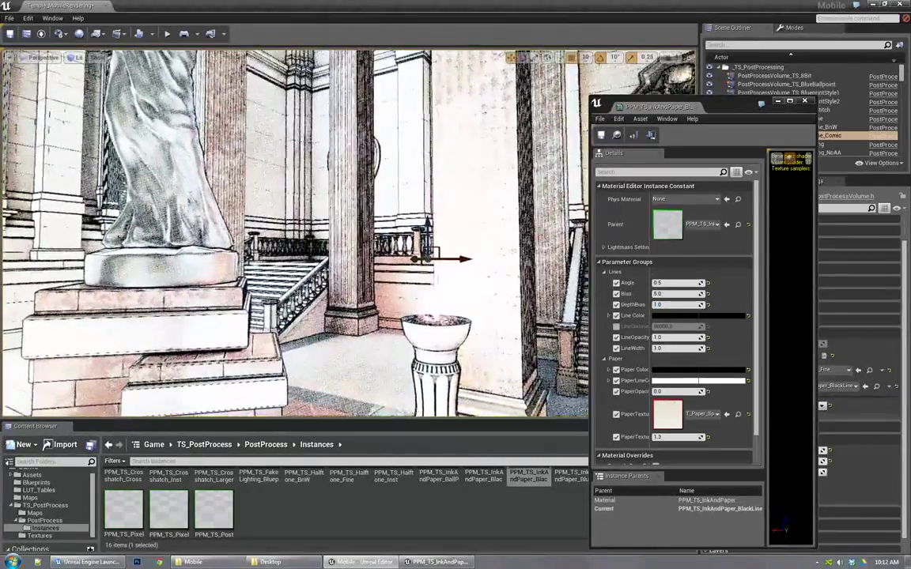
pyautogui.press('s')
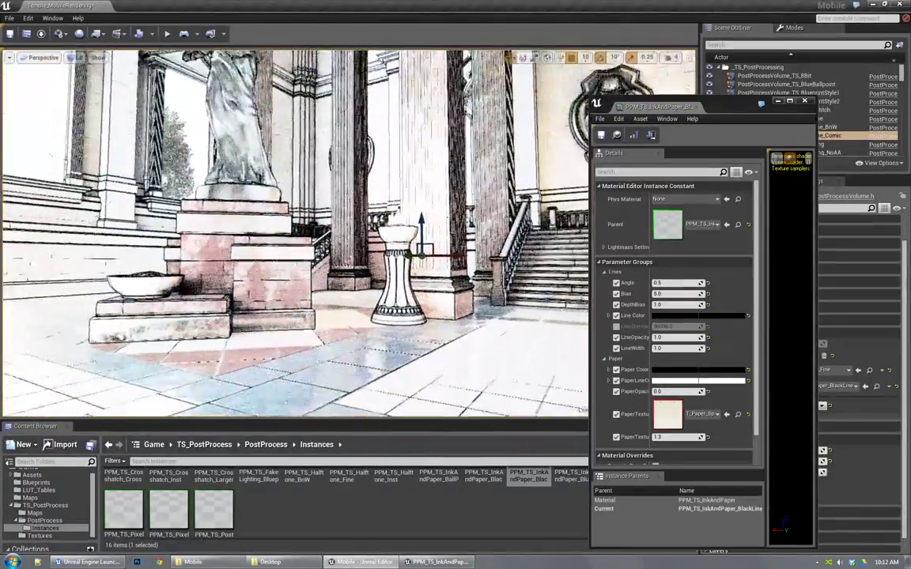
pyautogui.moveTo(506, 301); pyautogui.dragTo(526, 142, button='right')
pyautogui.press('w')
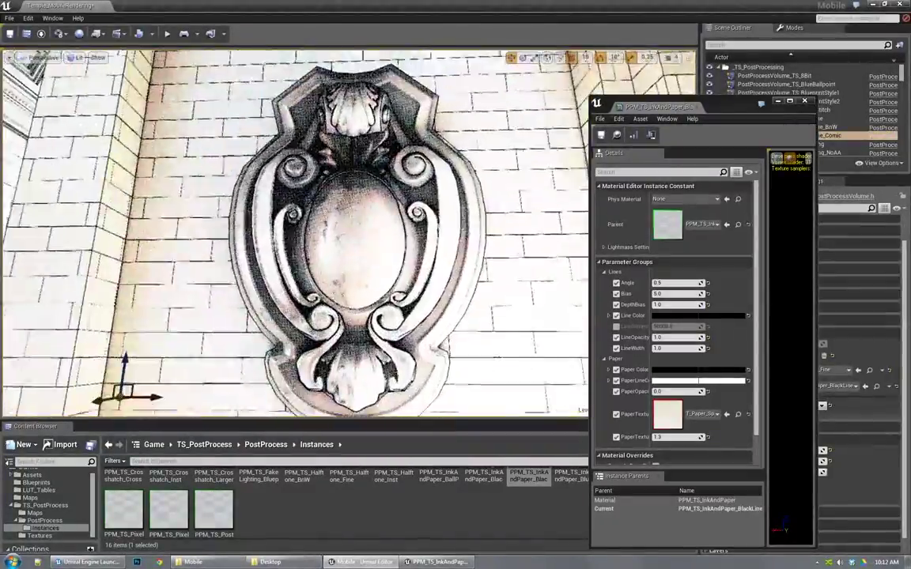
pyautogui.moveTo(348, 234); pyautogui.dragTo(353, 233, button='right')
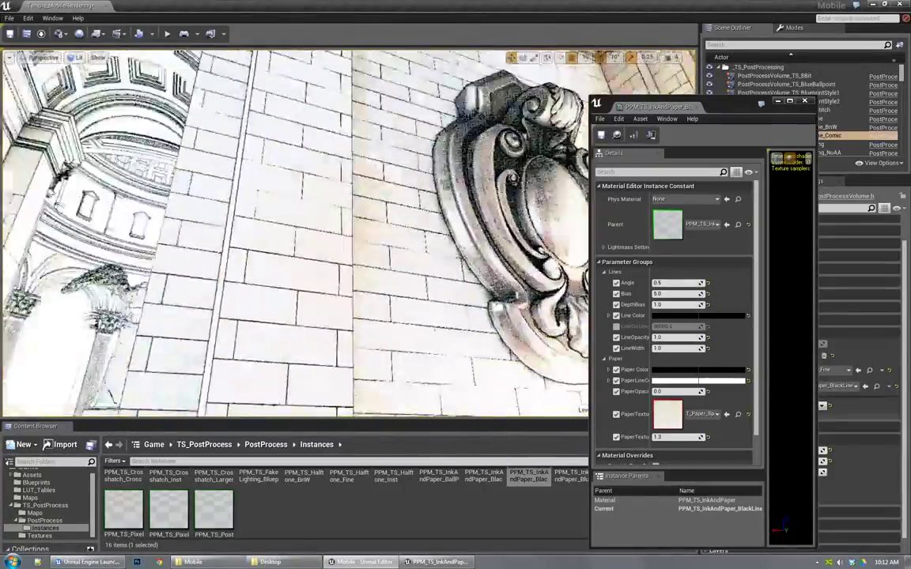
pyautogui.moveTo(348, 234); pyautogui.dragTo(403, 217, button='right')
pyautogui.press('w')
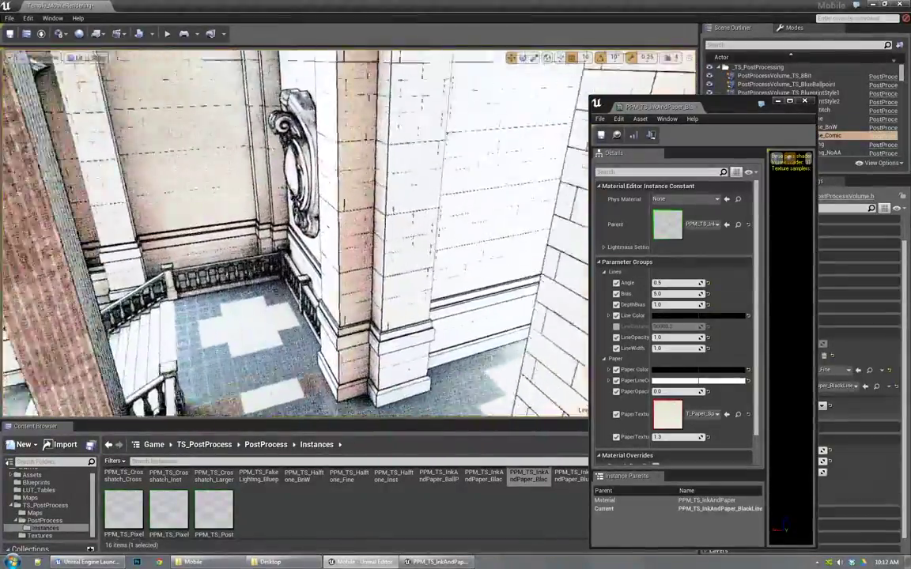
pyautogui.moveTo(348, 233); pyautogui.dragTo(411, 193, button='right')
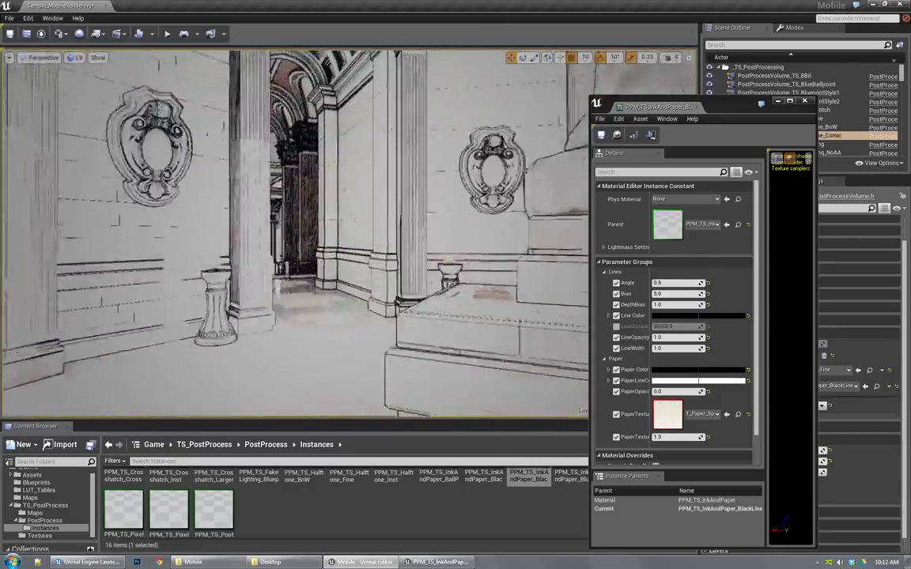
pyautogui.press('w')
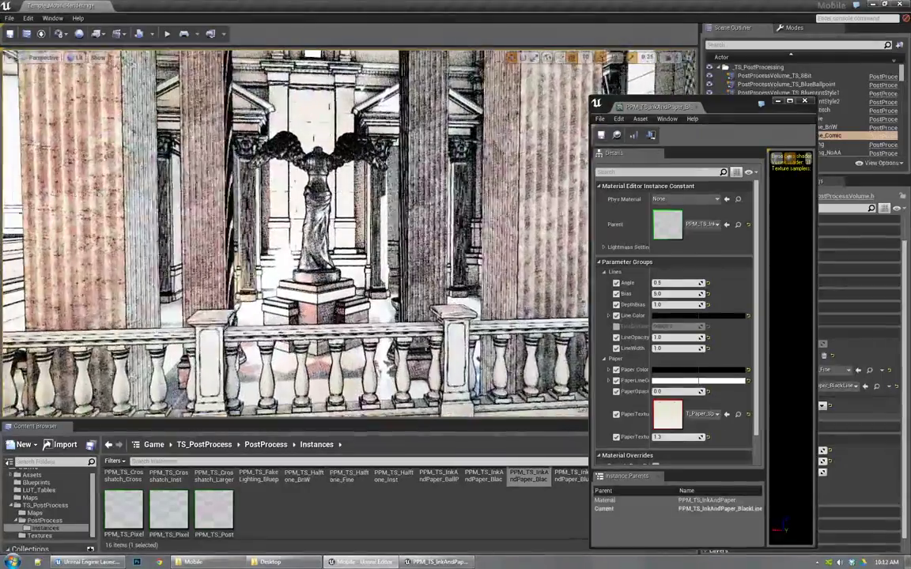
# Close the ink material instance, disable the Halftone_Comic volume and enable the Hatching post-process volume instead
pyautogui.click(808, 103)
pyautogui.click(806, 104)
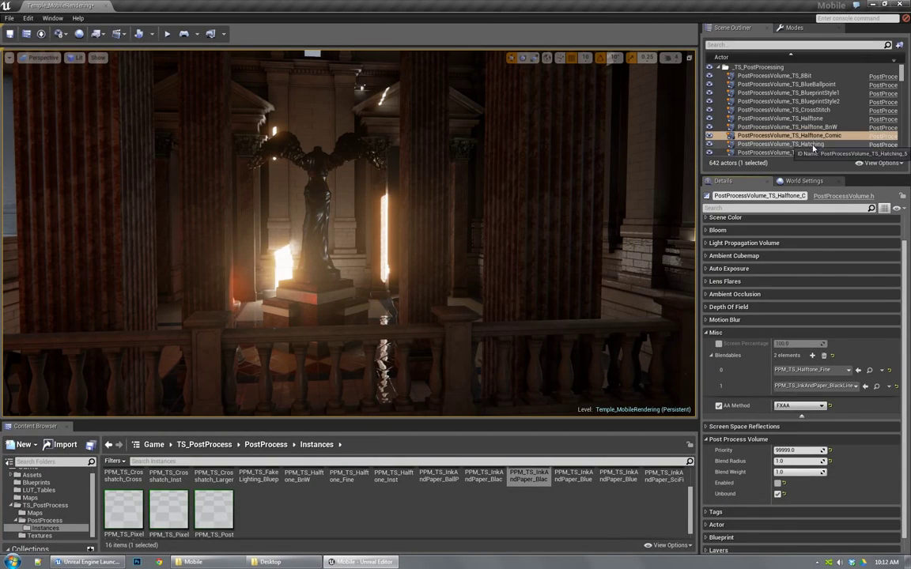
pyautogui.click(790, 144)
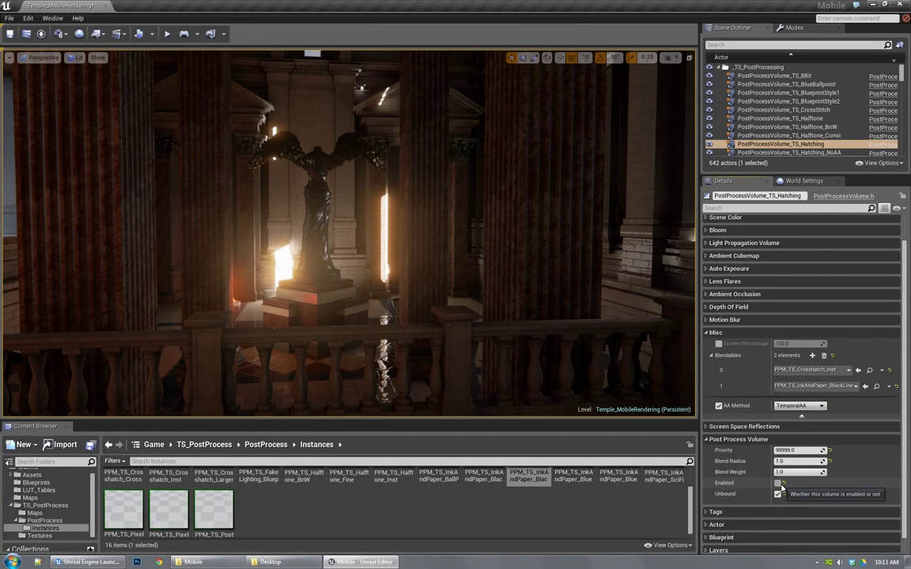
pyautogui.click(778, 485)
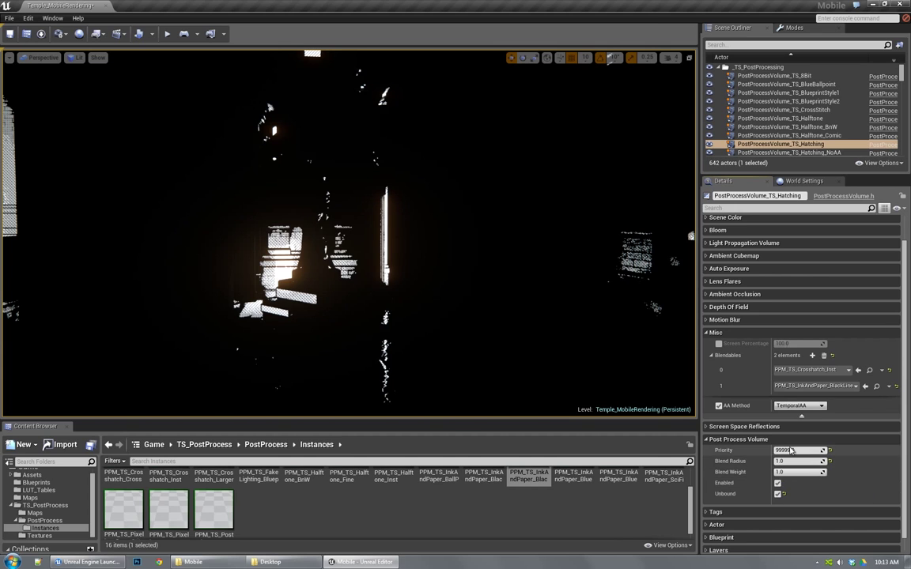
# Open the Hatching volume's PPM_TS_Crosshatch_Inst and override its scene brightness at about 6.25 and scene contrast at about 0.7
pyautogui.click(869, 370)
pyautogui.doubleClick(167, 512)
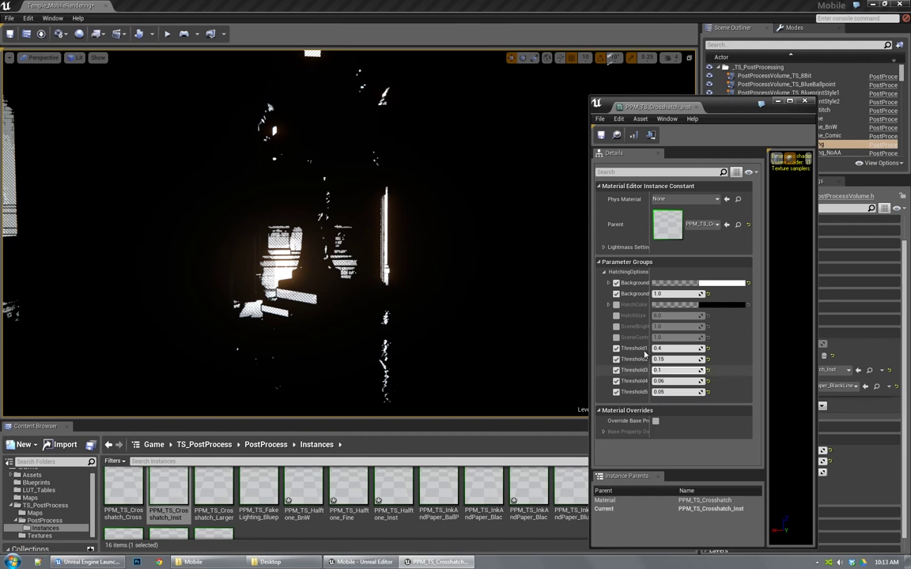
pyautogui.click(617, 326)
pyautogui.moveTo(668, 327); pyautogui.dragTo(723, 326)
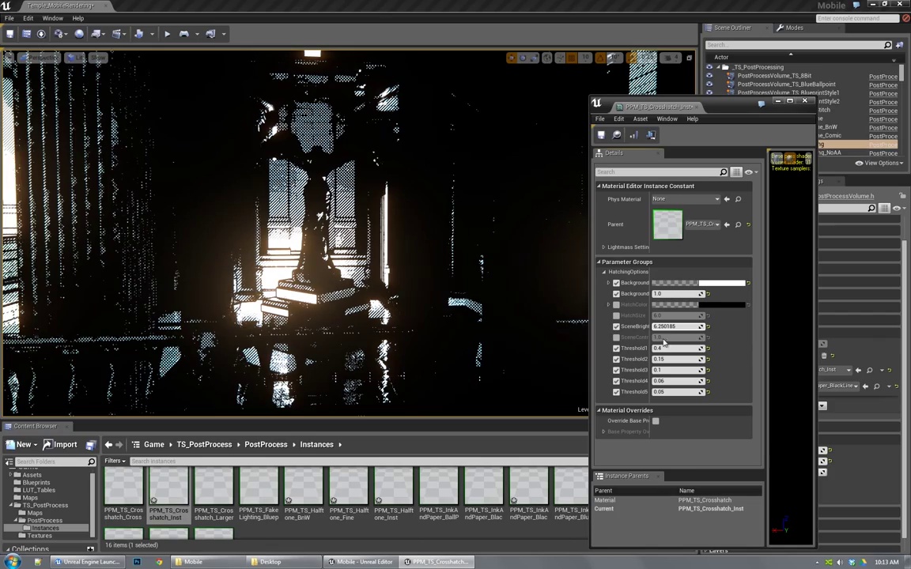
pyautogui.click(617, 337)
pyautogui.moveTo(671, 338); pyautogui.dragTo(652, 337)
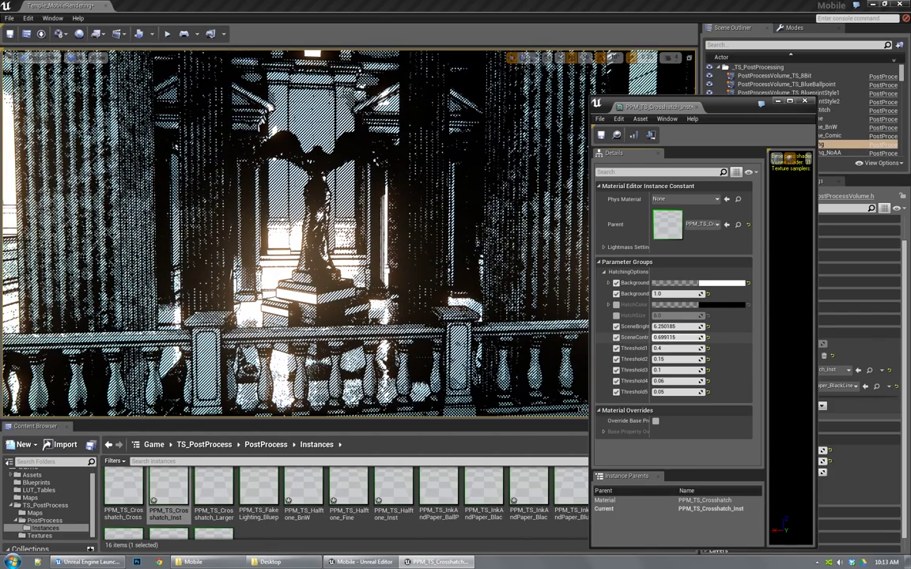
# Lower the crosshatch scene brightness to about 2.98 while viewing the statue and dome, and close the material instance
pyautogui.moveTo(466, 323); pyautogui.dragTo(415, 318, button='right')
pyautogui.moveTo(676, 326); pyautogui.dragTo(653, 327)
pyautogui.moveTo(559, 282); pyautogui.dragTo(556, 281, button='right')
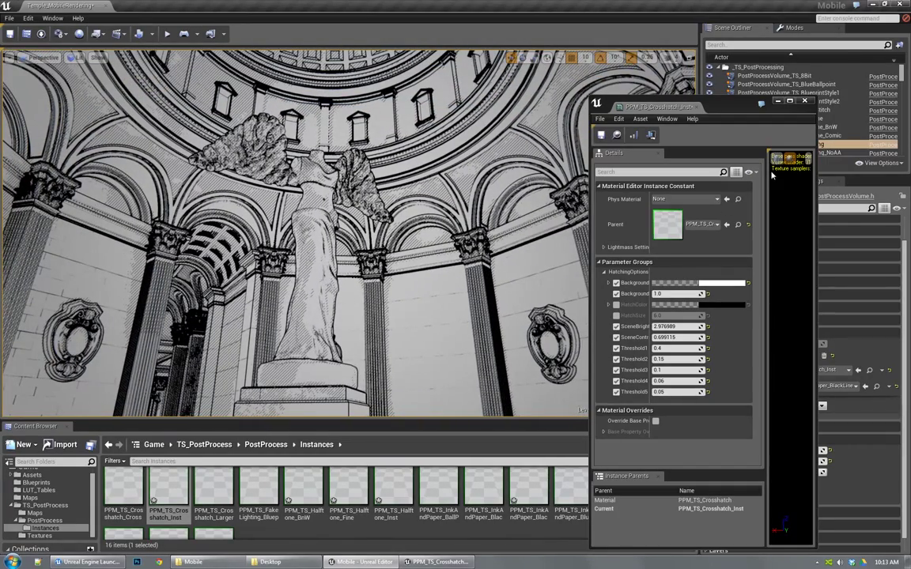
pyautogui.click(805, 102)
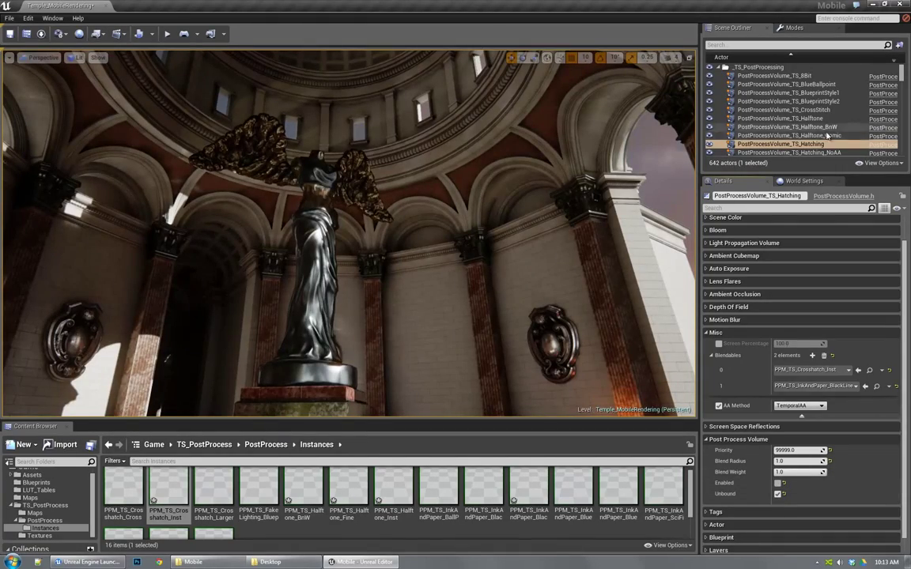
# Enable the Hatching_NoAA volume and preview its crosshatching on the temple's statue, columns and wall ornaments
pyautogui.click(822, 152)
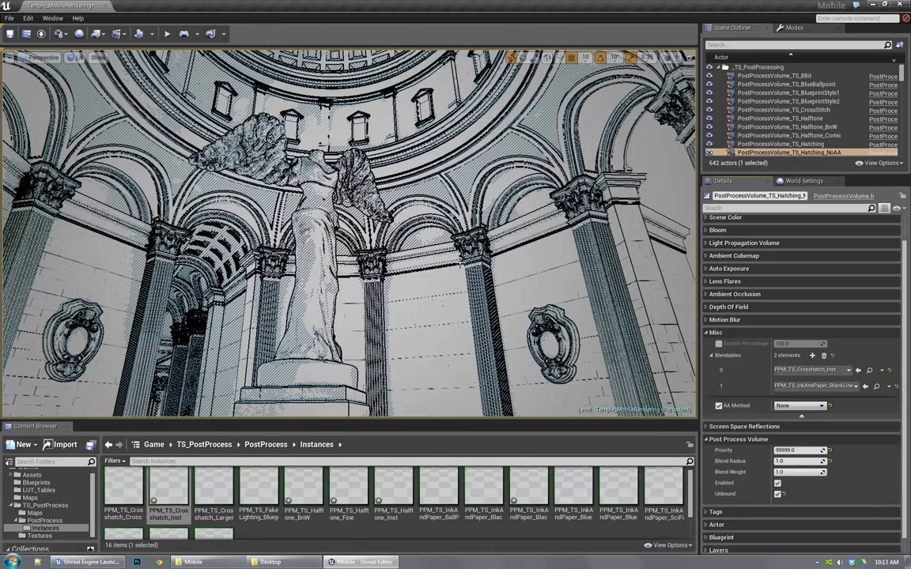
pyautogui.click(825, 374)
pyautogui.moveTo(825, 376); pyautogui.dragTo(814, 385)
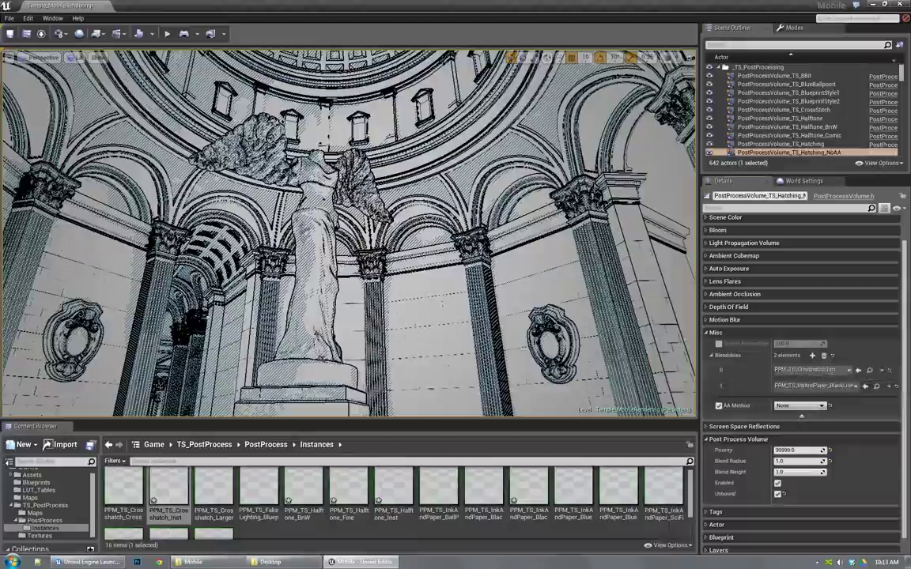
pyautogui.moveTo(348, 234); pyautogui.dragTo(150, 293, button='right')
pyautogui.press('w')
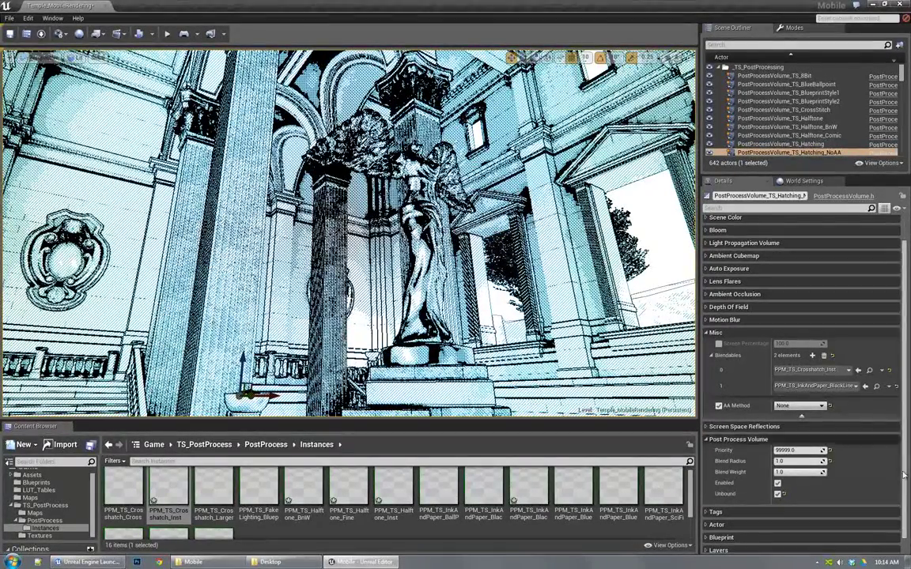
# Disable the Hatching_NoAA volume, enable the Posterized_Hatched volume instead and preview it around the statue
pyautogui.click(778, 483)
pyautogui.scroll(-3, 864, 142)
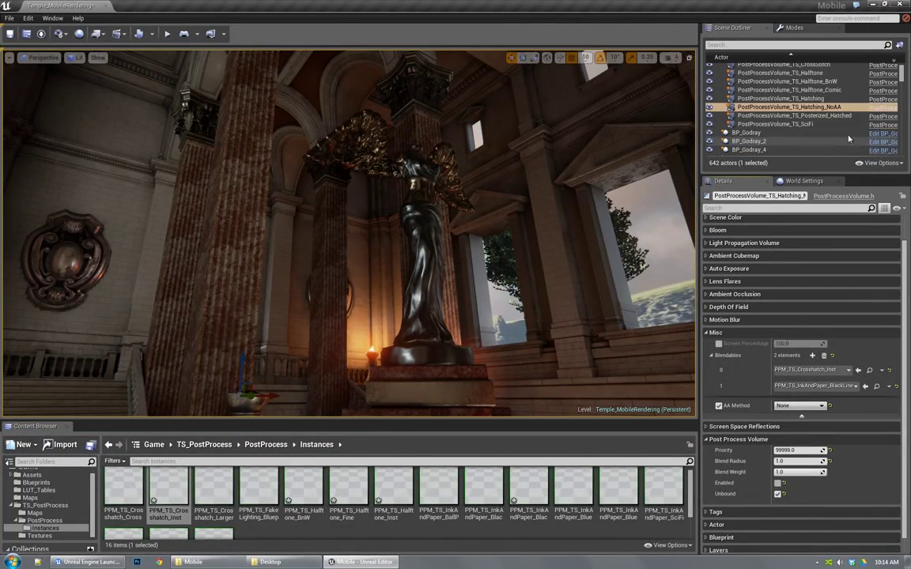
pyautogui.click(822, 118)
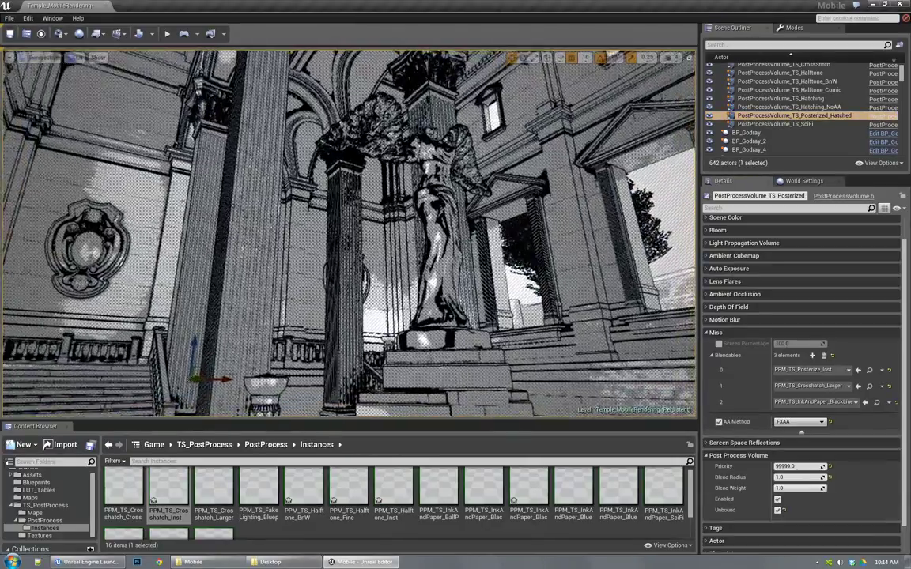
pyautogui.moveTo(348, 237); pyautogui.dragTo(213, 215, button='right')
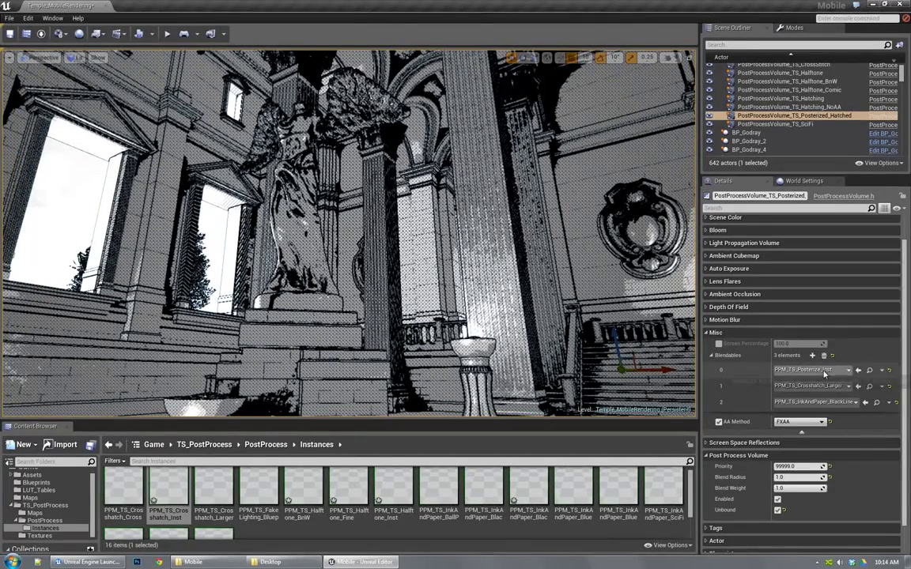
# Open the volume's PPM_TS_Posterize_Inst, reduce its Bias to about 0.197 and close the instance
pyautogui.click(869, 371)
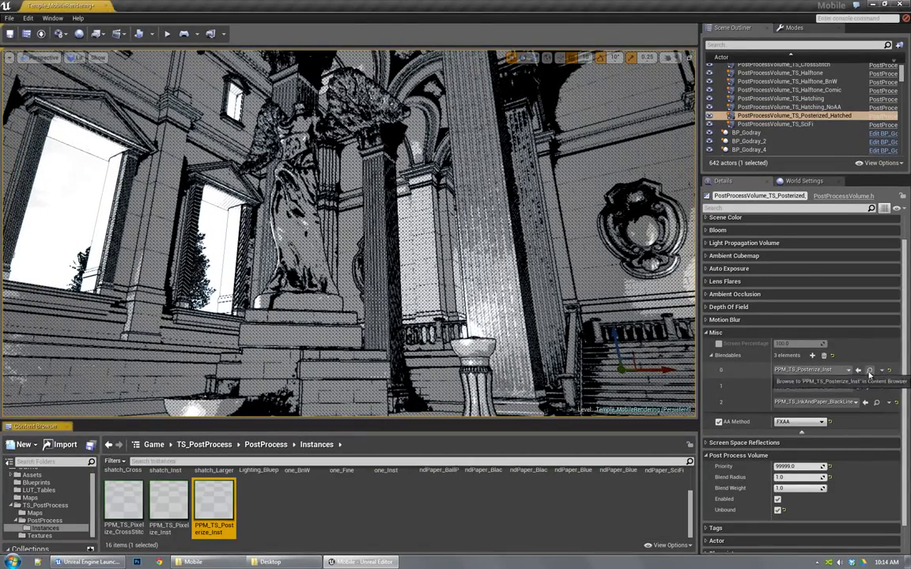
pyautogui.doubleClick(230, 502)
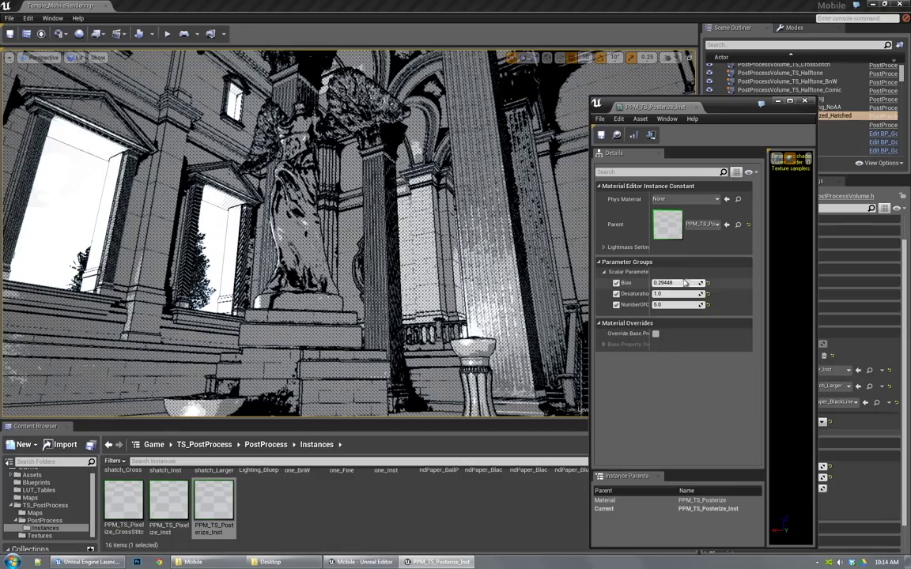
pyautogui.moveTo(686, 283)
pyautogui.mouseDown()
pyautogui.moveTo(655, 283)
pyautogui.moveTo(684, 282)
pyautogui.moveTo(669, 282)
pyautogui.mouseUp()
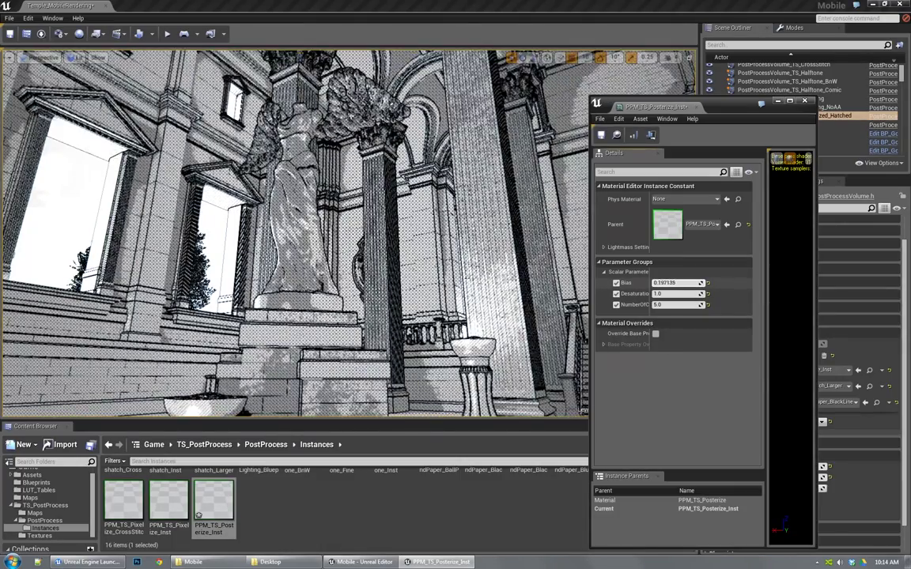
pyautogui.click(806, 101)
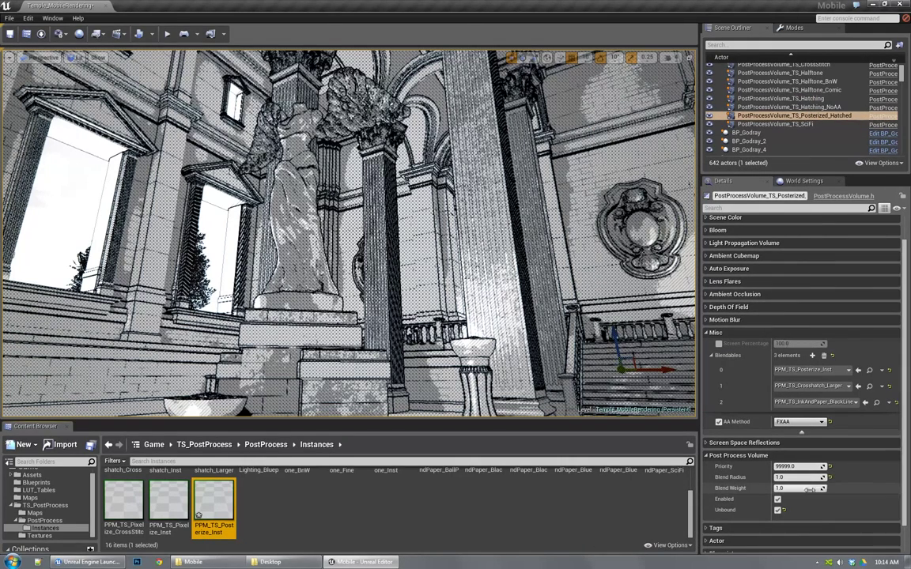
# Open PPM_TS_Crosshatch_Larger, try darker and lighter values for its numeric Background parameter and settle on 1.0
pyautogui.click(870, 386)
pyautogui.doubleClick(222, 495)
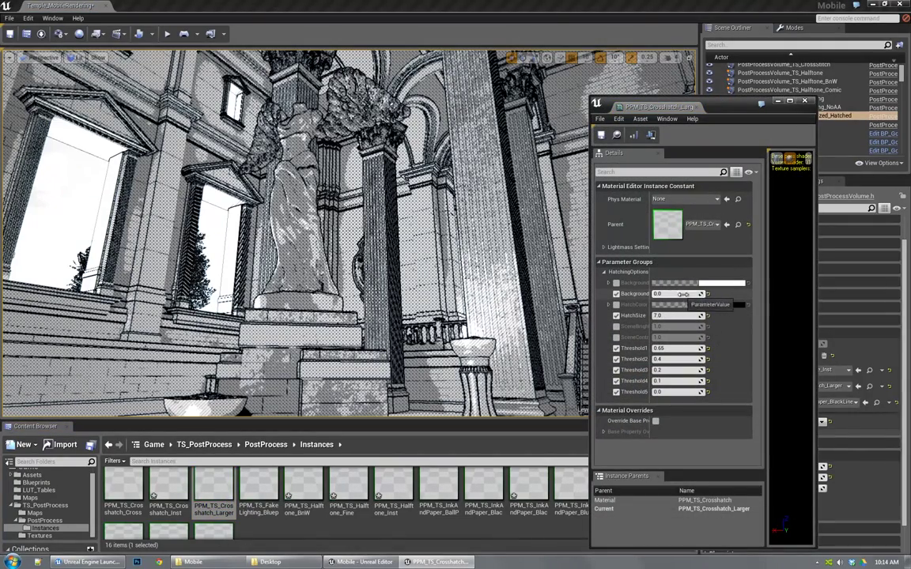
pyautogui.moveTo(684, 293); pyautogui.dragTo(652, 293)
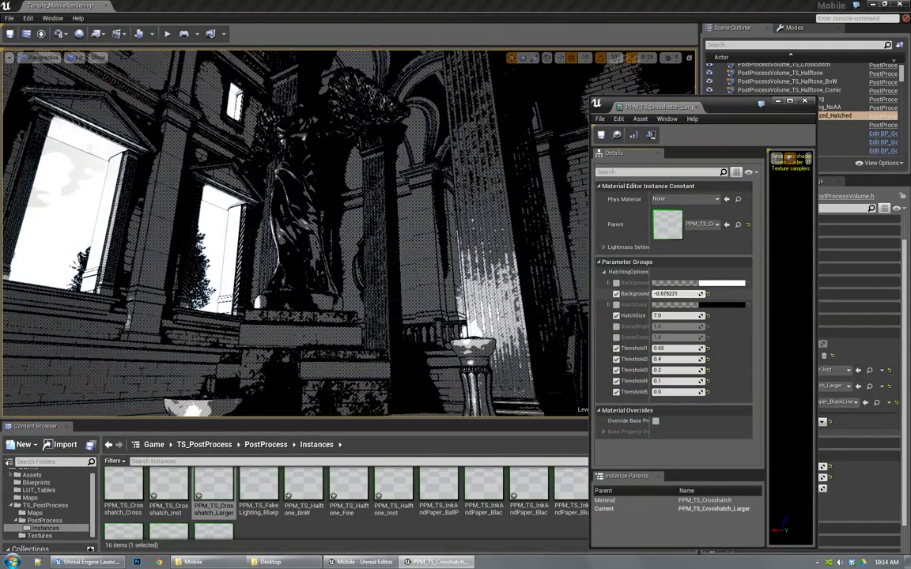
pyautogui.moveTo(676, 294); pyautogui.dragTo(721, 294)
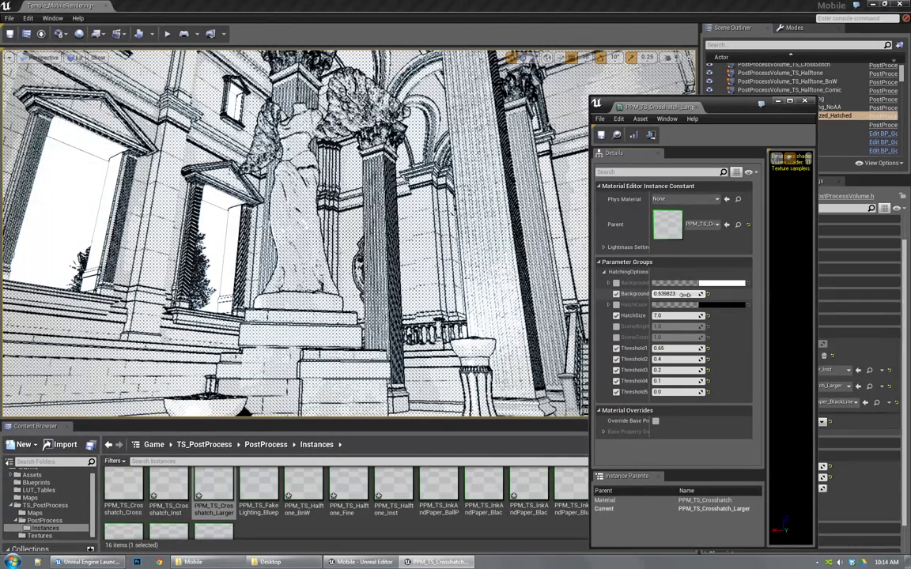
pyautogui.write('1')
pyautogui.press('Return')
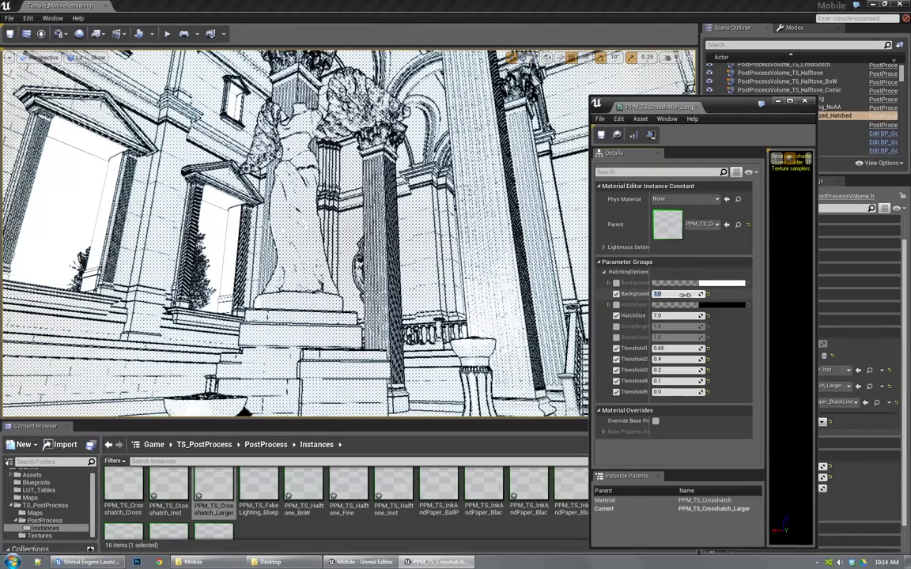
# Try a HatchSize of about 11.06 and a much finer one on PPM_TS_Crosshatch_Larger, checking both in the scene
pyautogui.moveTo(677, 315); pyautogui.dragTo(744, 316)
pyautogui.moveTo(442, 237)
pyautogui.mouseDown(button='right')
pyautogui.moveTo(490, 230)
pyautogui.moveTo(569, 134)
pyautogui.moveTo(419, 151)
pyautogui.moveTo(423, 261)
pyautogui.moveTo(435, 277)
pyautogui.mouseUp(button='right')
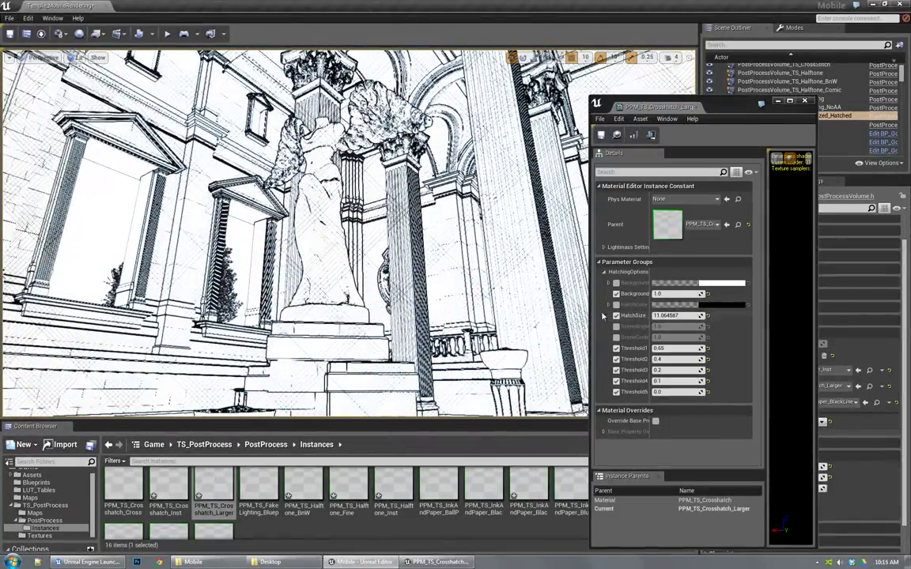
pyautogui.click(686, 316)
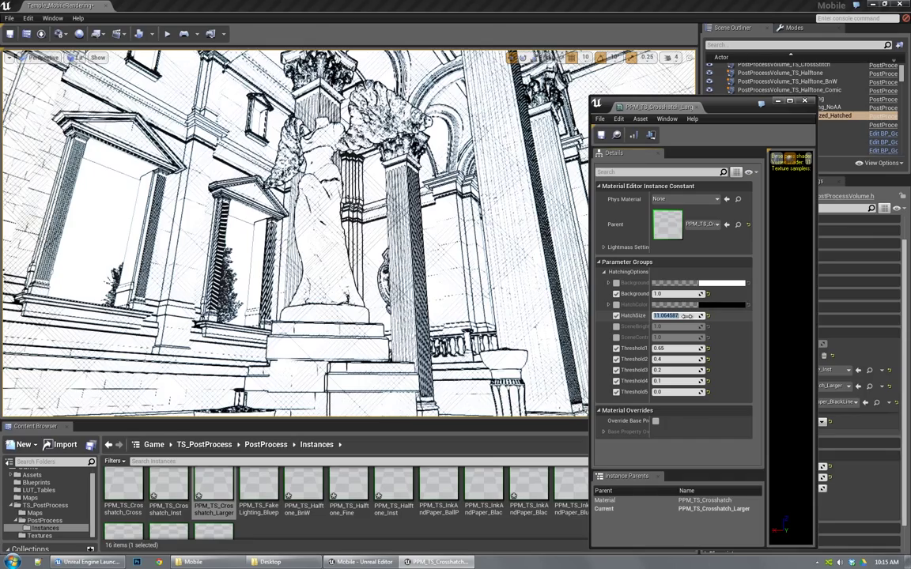
pyautogui.write('1')
pyautogui.press('Return')
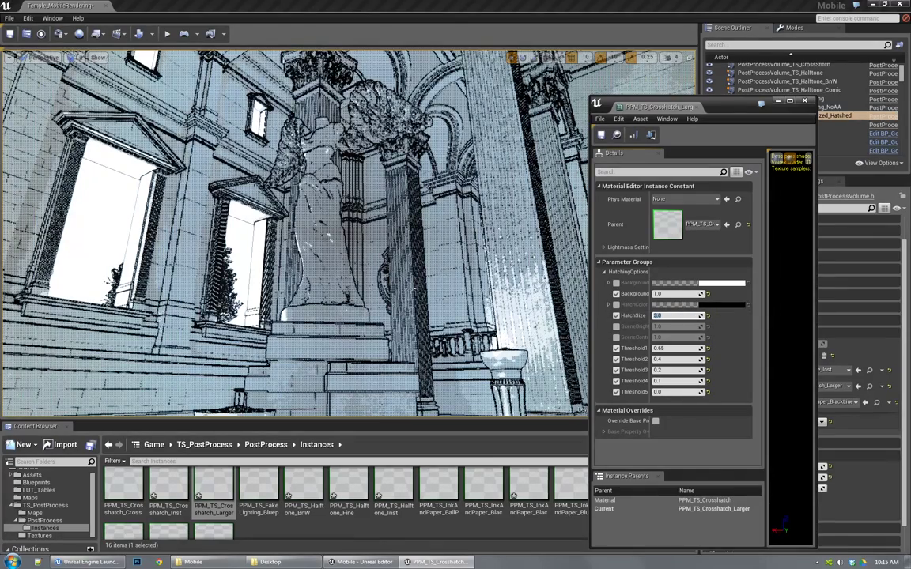
pyautogui.moveTo(564, 248); pyautogui.dragTo(548, 232, button='right')
# Choose a medium HatchSize for PPM_TS_Crosshatch_Larger, starting from 6 and fine-tuning it, and close the material instance
pyautogui.click(674, 315)
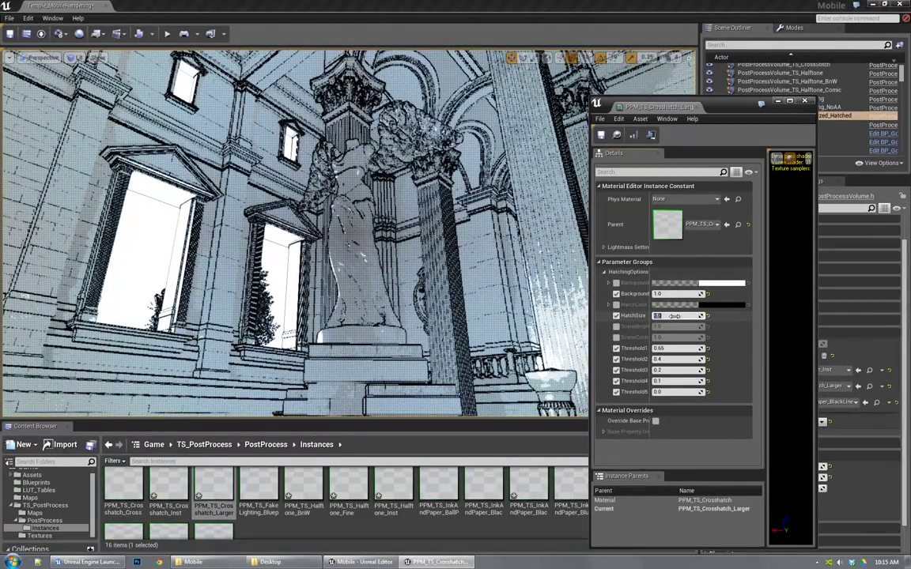
pyautogui.write('6')
pyautogui.press('Return')
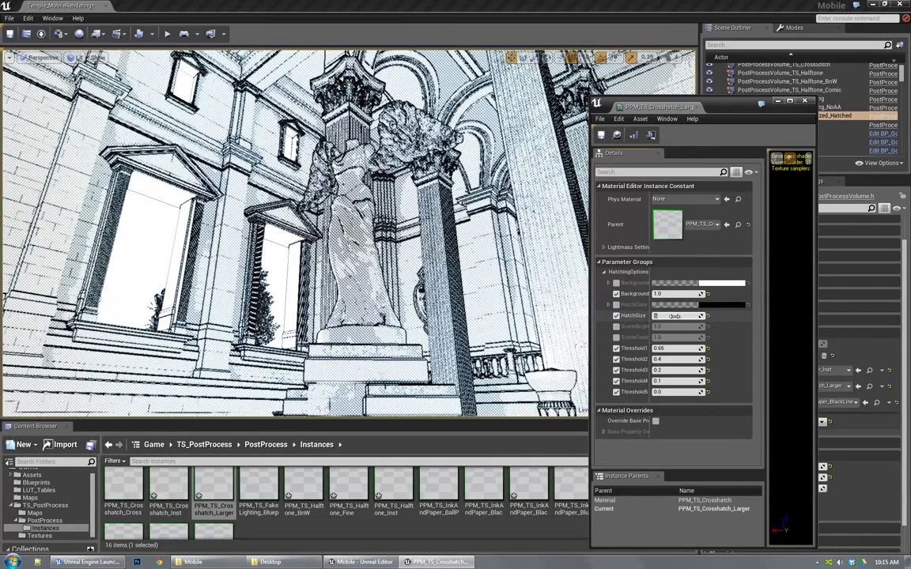
pyautogui.press('Return')
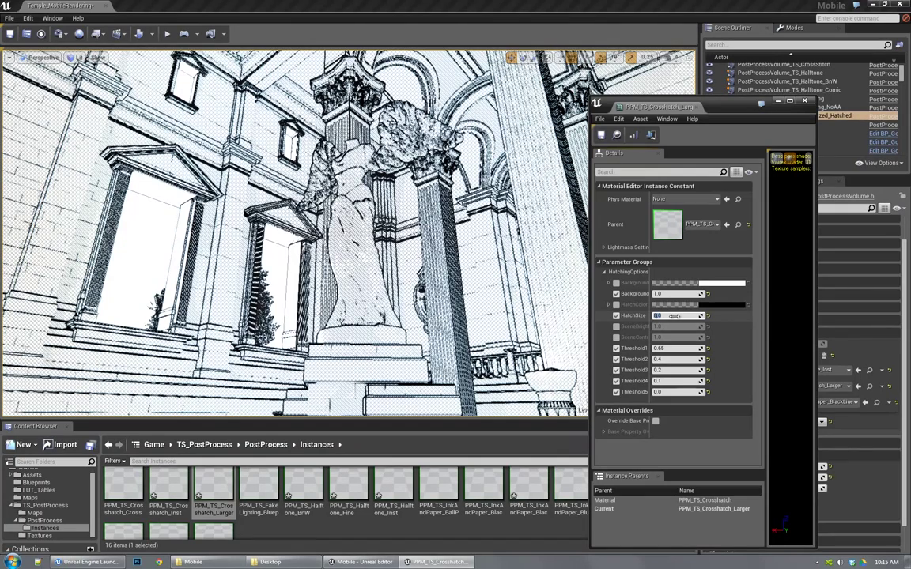
pyautogui.click(805, 101)
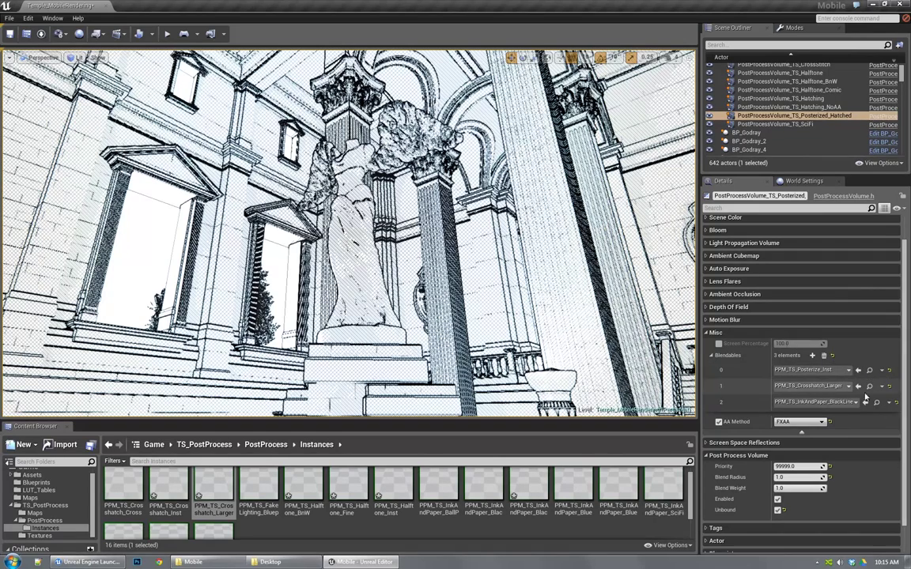
# Disable the Posterized_Hatched volume and enable the SciFi post-process volume instead
pyautogui.click(778, 501)
pyautogui.click(805, 124)
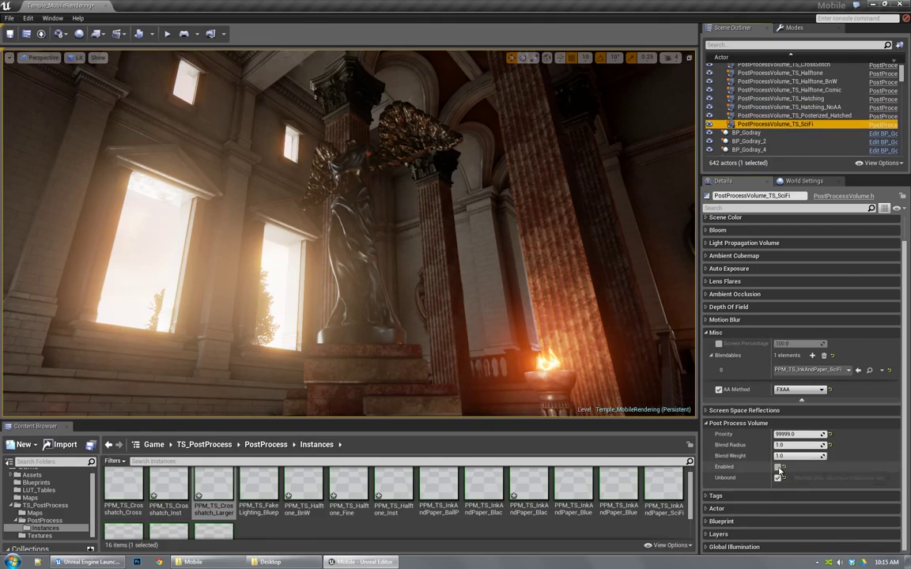
pyautogui.click(777, 467)
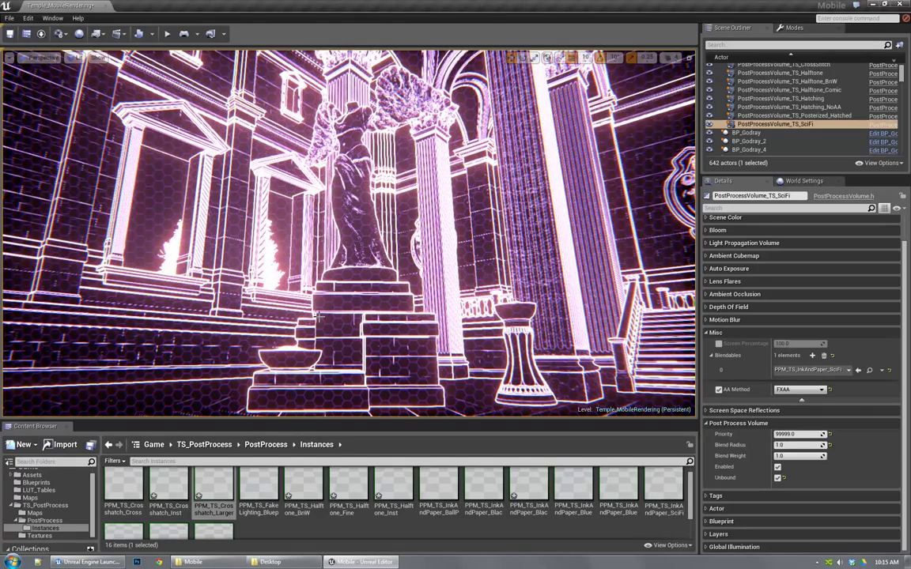
# Open the SciFi volume's PPM_TS_InkAndPaper_SciFi, set its line Angle to 8.0 and check the glowing outlines in the temple
pyautogui.click(869, 370)
pyautogui.scroll(-1, 370, 521)
pyautogui.doubleClick(664, 470)
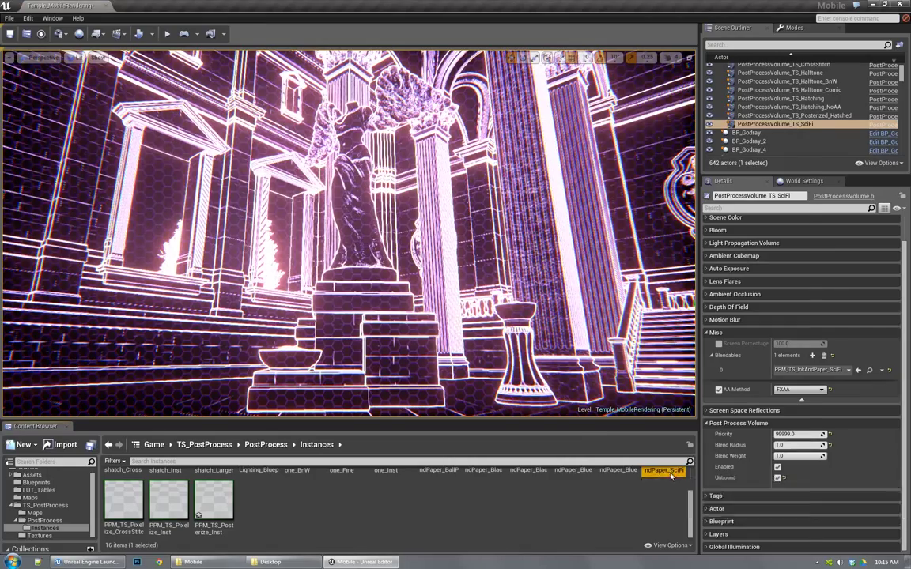
pyautogui.moveTo(693, 110); pyautogui.dragTo(790, 92)
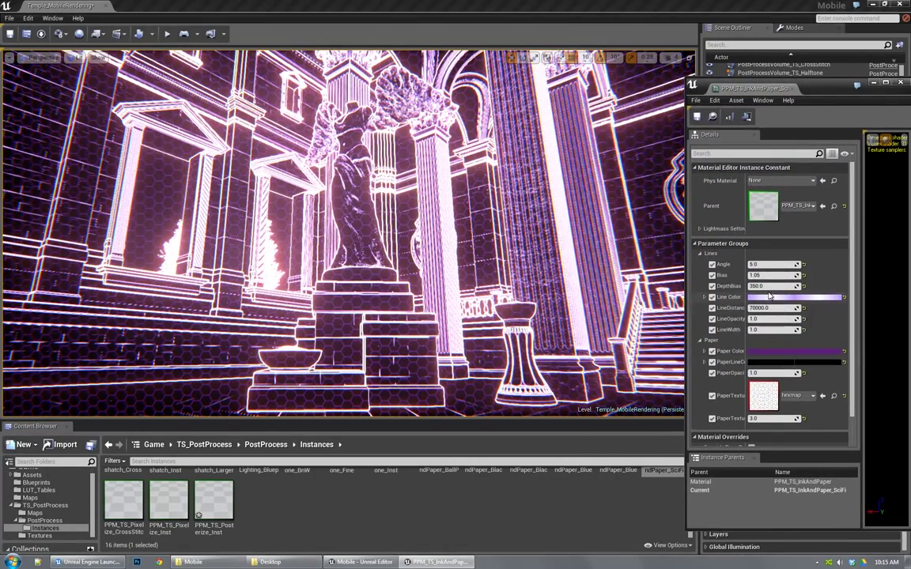
pyautogui.click(775, 265)
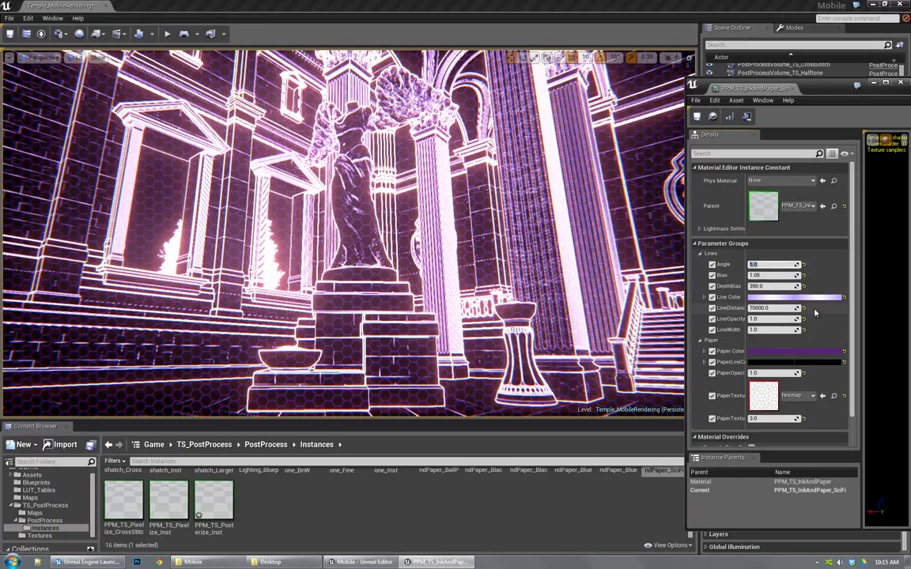
pyautogui.write('8')
pyautogui.press('Return')
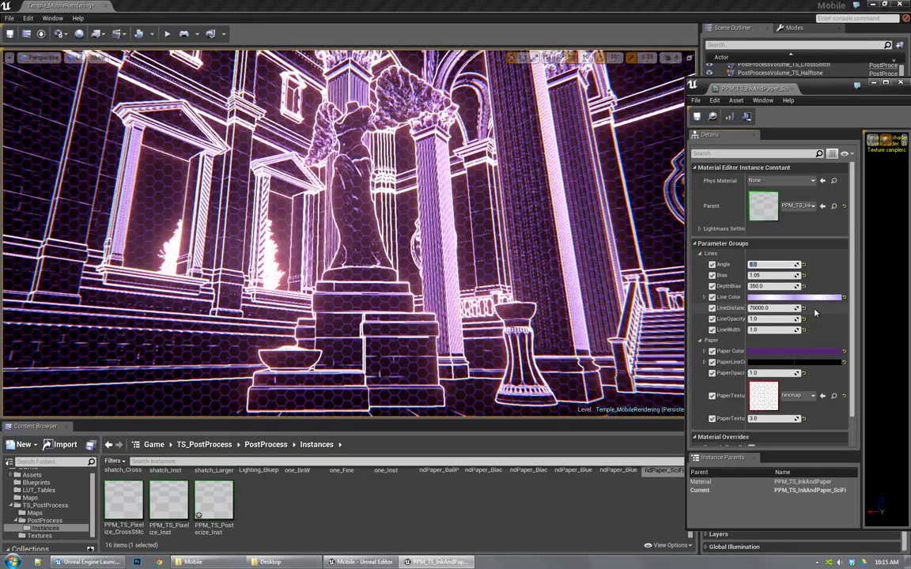
pyautogui.moveTo(554, 260); pyautogui.dragTo(612, 299, button='right')
# Try a line Bias of 1.1 on PPM_TS_InkAndPaper_SciFi and set its Angle to 5.0, checking the outlines around the statue
pyautogui.click(769, 275)
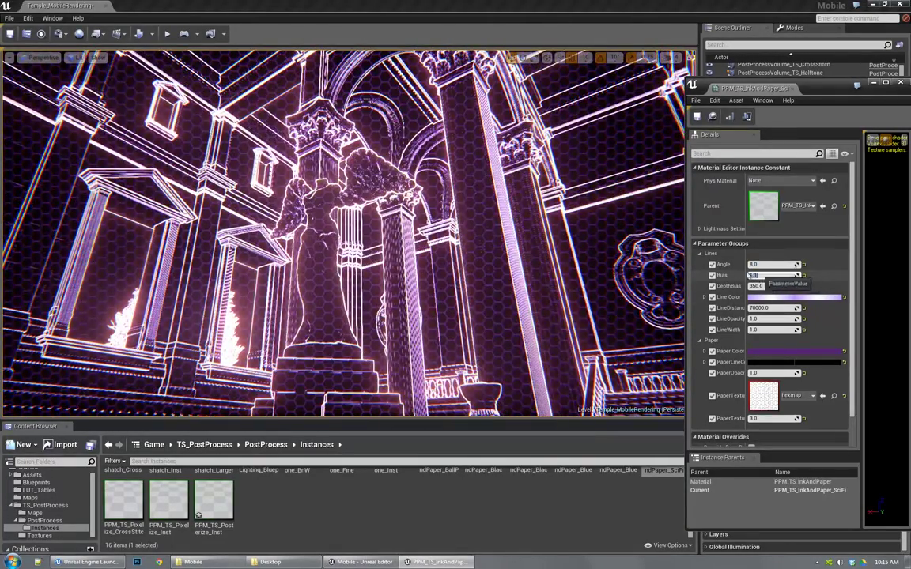
pyautogui.moveTo(610, 320)
pyautogui.mouseDown(button='right')
pyautogui.moveTo(601, 313)
pyautogui.moveTo(610, 319)
pyautogui.mouseUp(button='right')
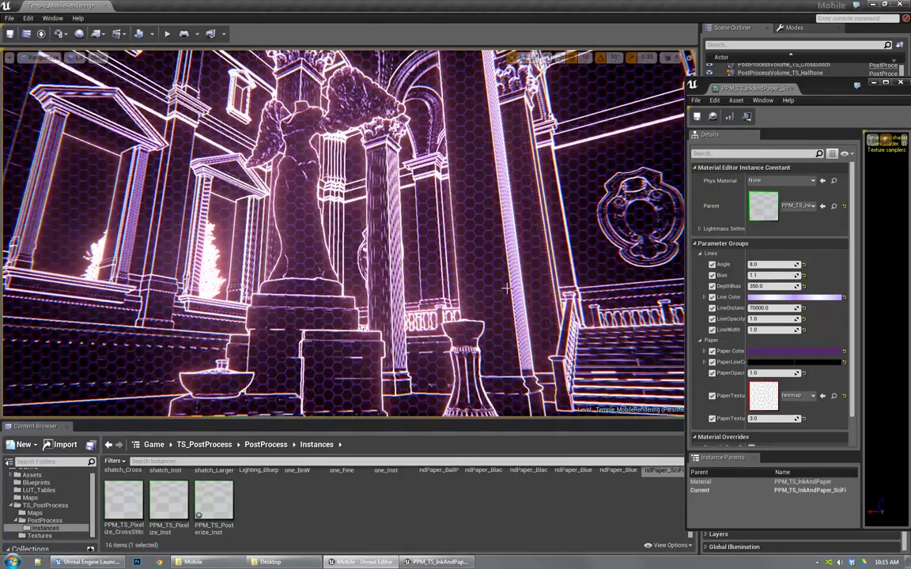
pyautogui.click(769, 265)
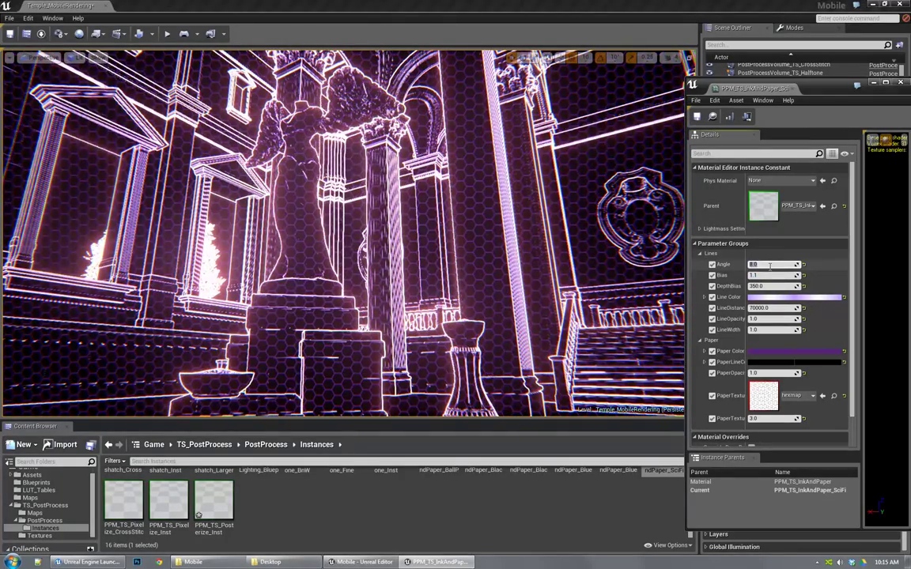
pyautogui.moveTo(609, 317); pyautogui.dragTo(617, 286, button='right')
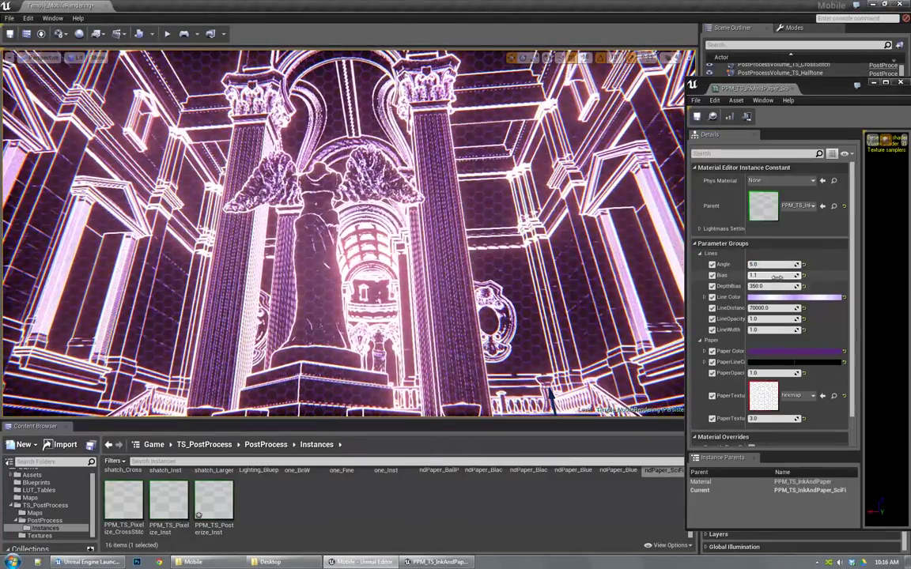
# Lower the line Bias of PPM_TS_InkAndPaper_SciFi to about 1.007 and inspect the detail lines around the statue and stairs
pyautogui.click(774, 276)
pyautogui.moveTo(774, 275); pyautogui.dragTo(776, 275)
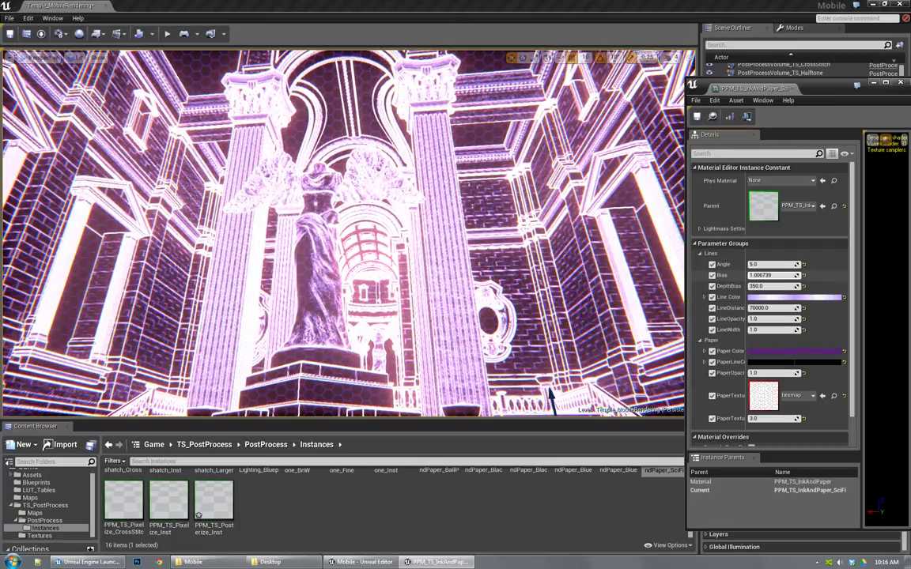
pyautogui.press('w')
pyautogui.moveTo(472, 299)
pyautogui.mouseDown(button='right')
pyautogui.moveTo(387, 296)
pyautogui.moveTo(408, 318)
pyautogui.moveTo(478, 300)
pyautogui.mouseUp(button='right')
pyautogui.press('e')
pyautogui.press('s')
pyautogui.moveTo(439, 163); pyautogui.dragTo(449, 173, button='right')
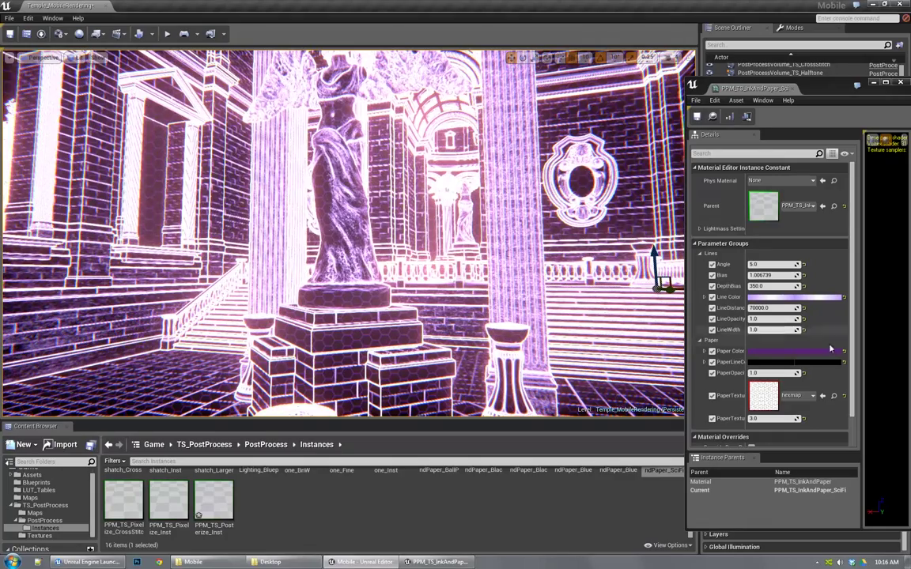
# Try a LineDistance of 5000 and a shorter one of about 1036, checking how far from the camera outlines are drawn
pyautogui.click(771, 309)
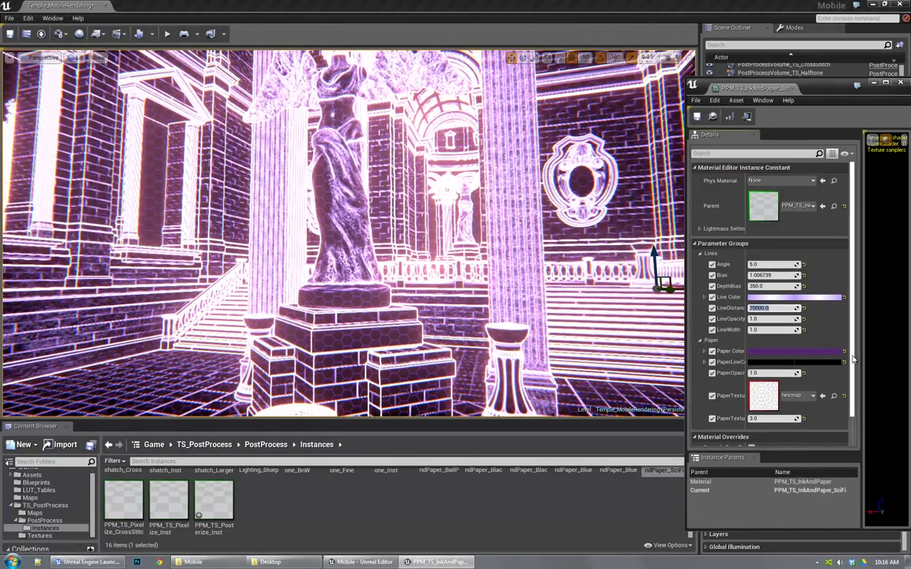
pyautogui.write('5000')
pyautogui.press('Return')
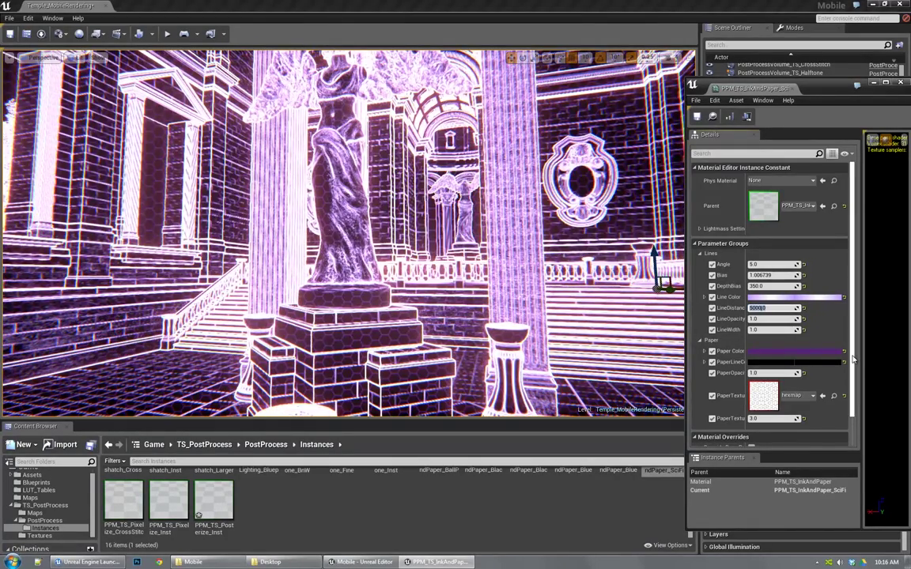
pyautogui.click(831, 330)
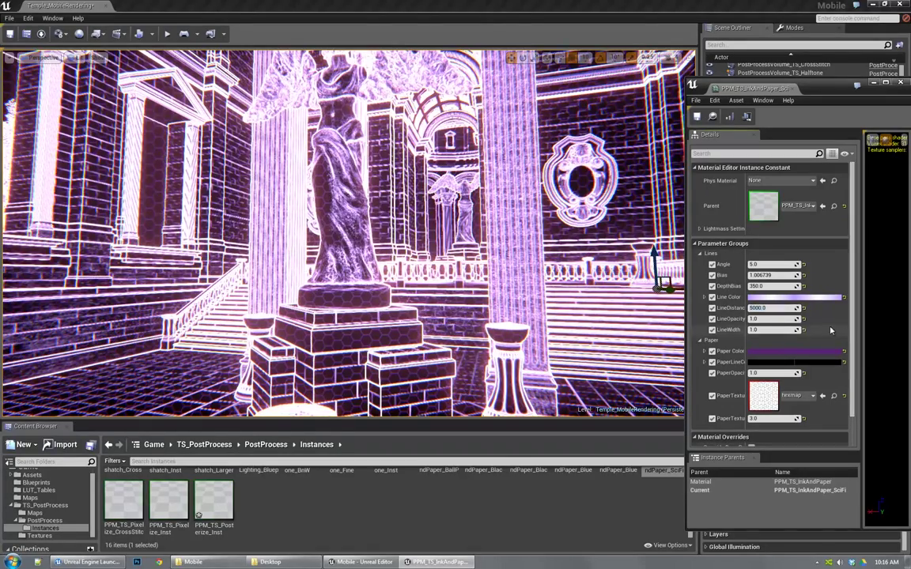
pyautogui.moveTo(785, 309); pyautogui.dragTo(712, 309)
pyautogui.moveTo(612, 387)
pyautogui.mouseDown(button='right')
pyautogui.moveTo(581, 348)
pyautogui.moveTo(612, 386)
pyautogui.mouseUp(button='right')
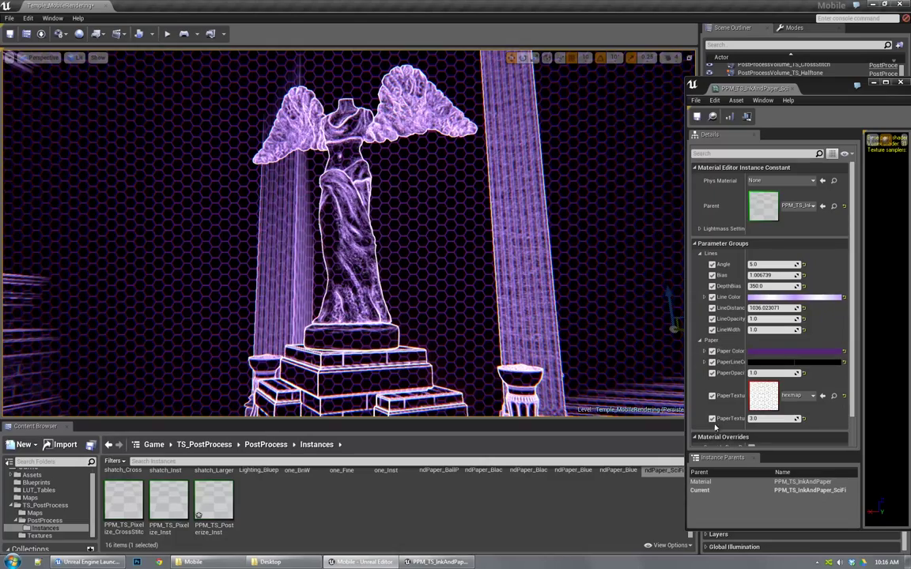
# Try a PaperOpacity of about 0.43 and a LineOpacity of about 0.11, checking the blend with the original scene
pyautogui.moveTo(779, 374); pyautogui.dragTo(761, 373)
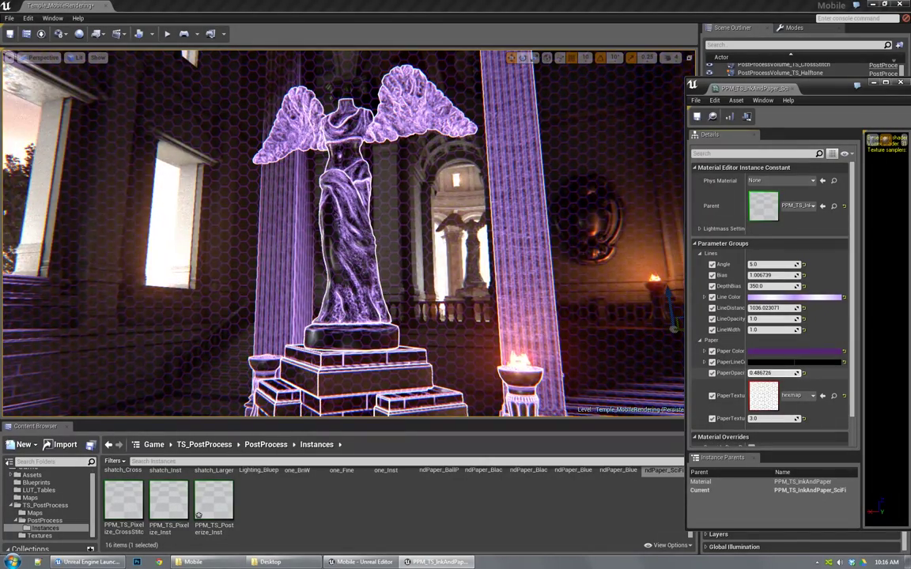
pyautogui.moveTo(494, 342); pyautogui.dragTo(694, 302, button='right')
pyautogui.press('a')
pyautogui.press('w')
pyautogui.press('a')
pyautogui.press('s')
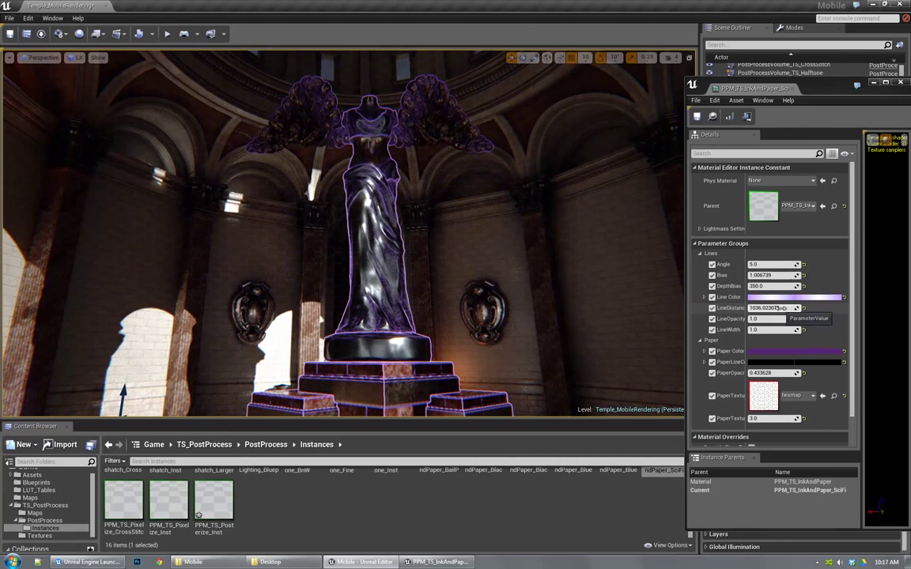
pyautogui.moveTo(776, 320); pyautogui.dragTo(762, 319)
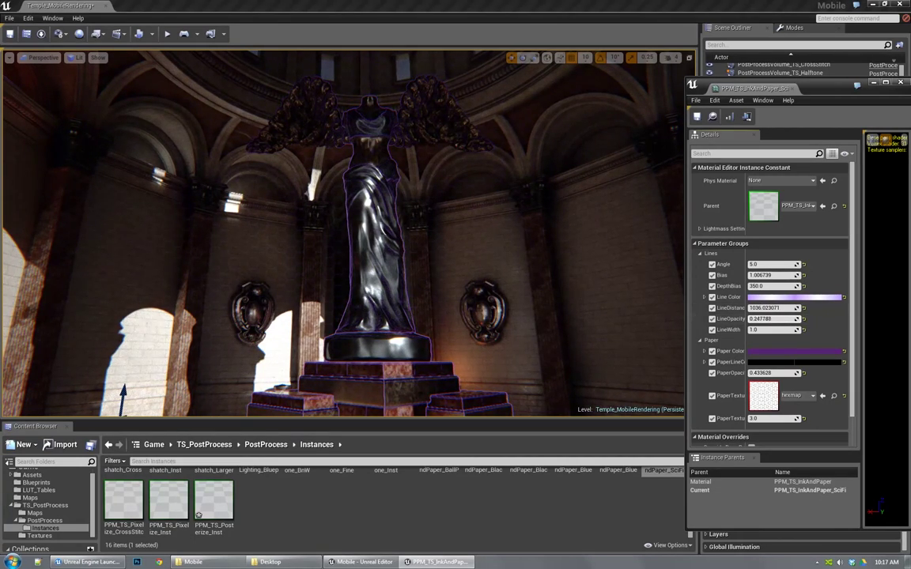
pyautogui.moveTo(532, 317); pyautogui.dragTo(520, 315, button='right')
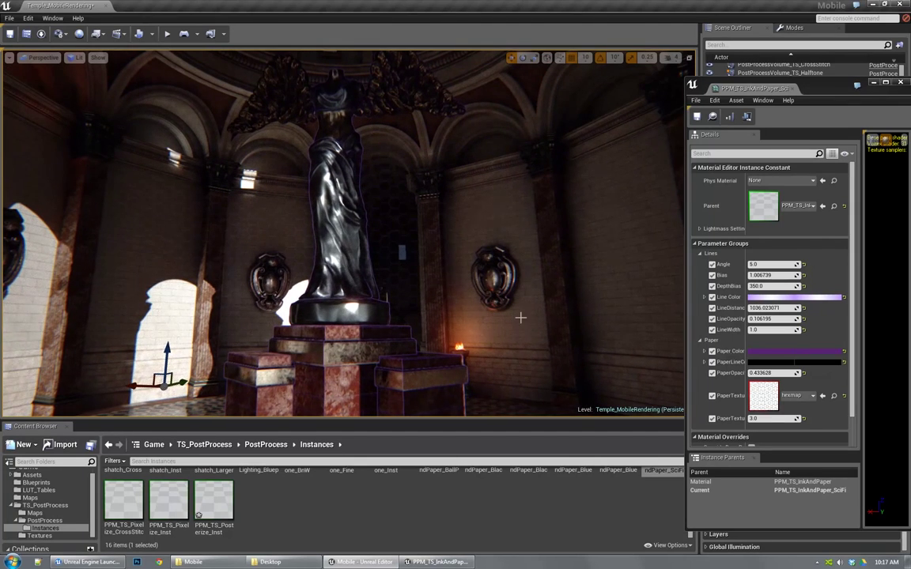
# Try a black Line Color on the SciFi material instance and view the statue with it
pyautogui.click(797, 297)
pyautogui.click(736, 404)
pyautogui.moveTo(741, 409); pyautogui.dragTo(694, 401)
pyautogui.moveTo(805, 412); pyautogui.dragTo(805, 440)
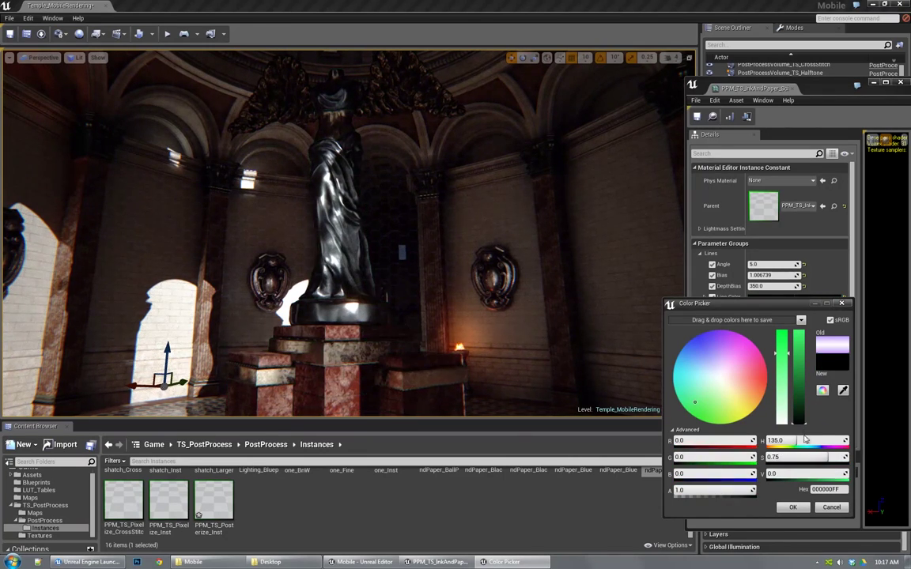
pyautogui.click(792, 507)
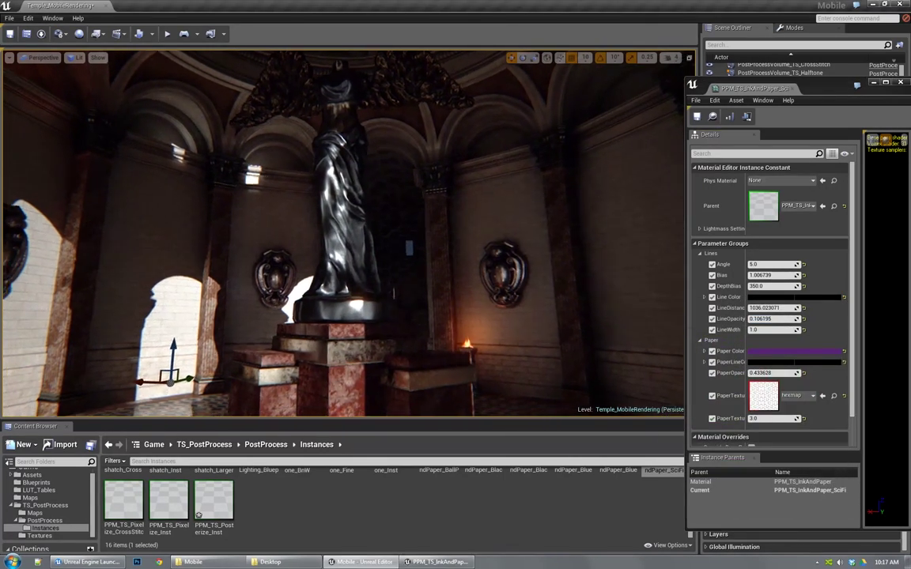
pyautogui.moveTo(403, 316); pyautogui.dragTo(408, 284, button='right')
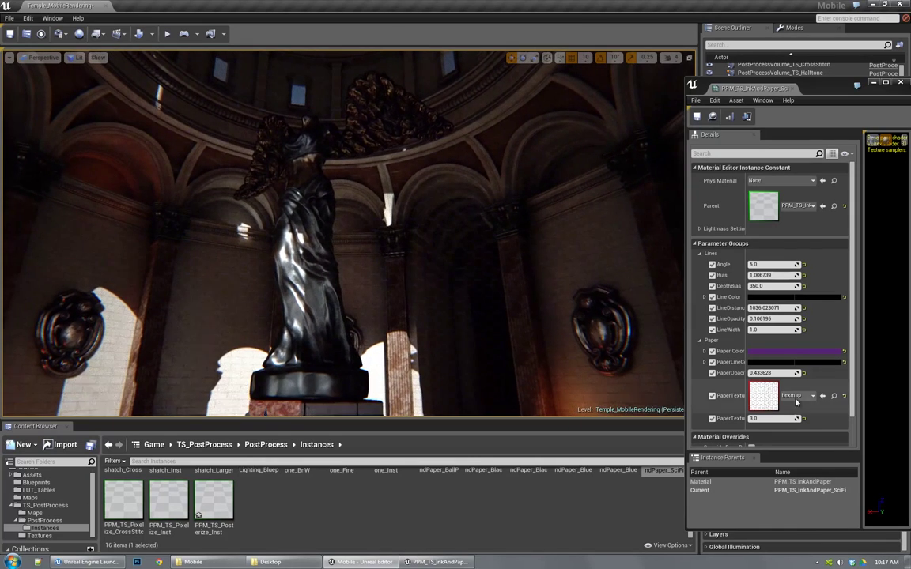
# Set the Line Color to pure white and the LineOpacity to 1.0
pyautogui.click(782, 298)
pyautogui.moveTo(771, 408); pyautogui.dragTo(775, 300)
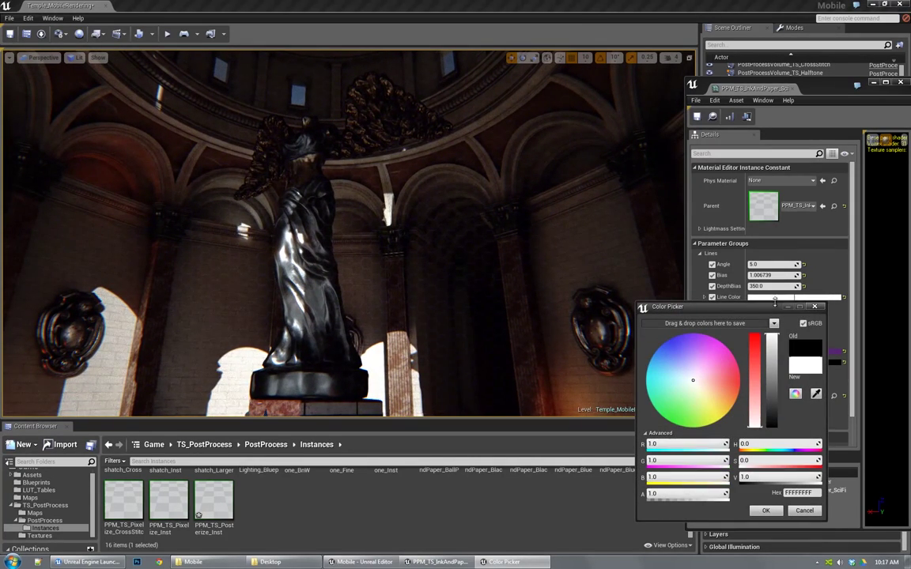
pyautogui.click(765, 510)
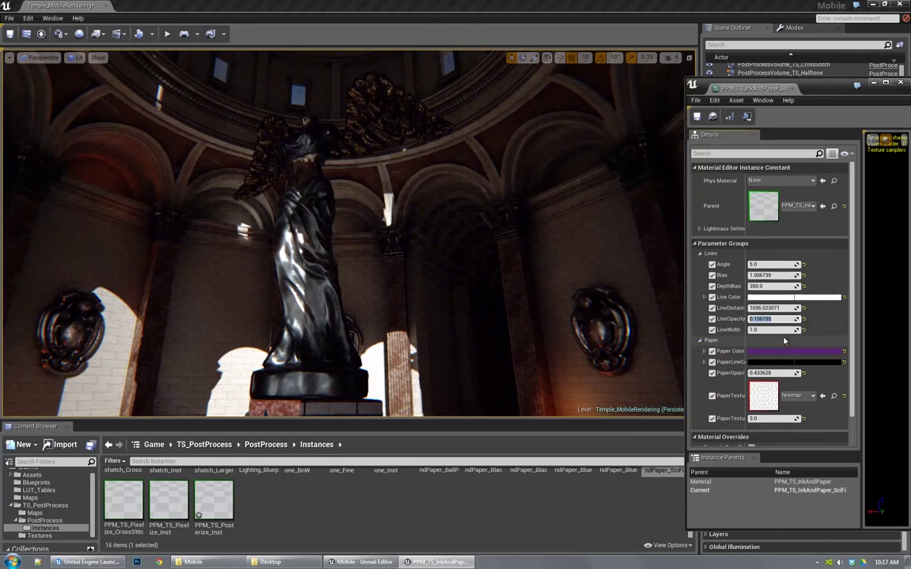
pyautogui.click(763, 319)
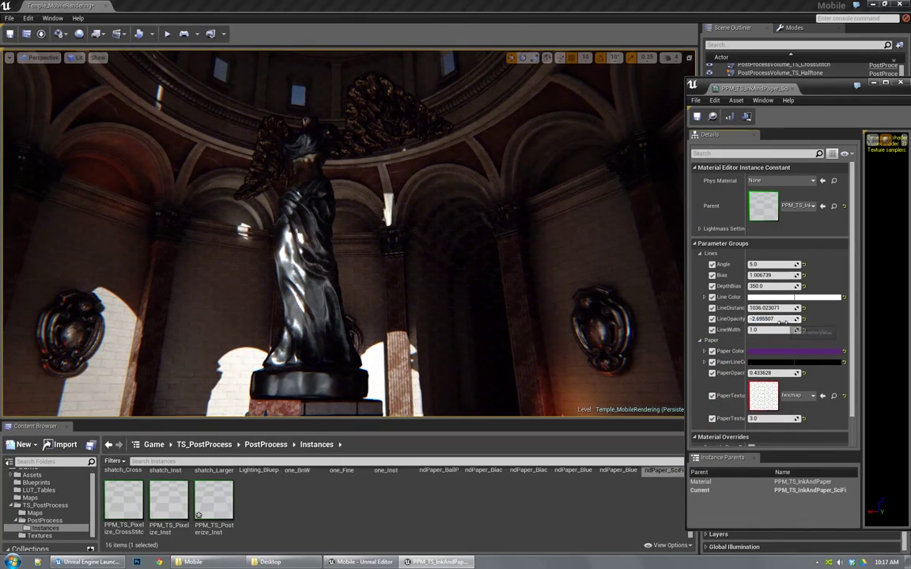
pyautogui.write('1')
pyautogui.press('Return')
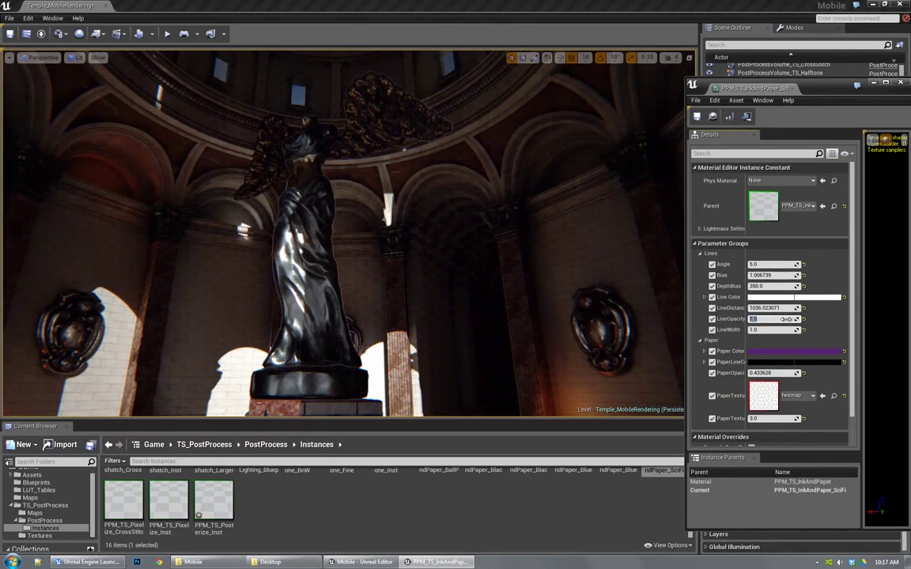
# Raise the LineDistance to about 4316 and check the white outlines across the rotunda
pyautogui.moveTo(745, 307)
pyautogui.mouseDown()
pyautogui.moveTo(704, 308)
pyautogui.moveTo(779, 308)
pyautogui.mouseUp()
pyautogui.moveTo(508, 296); pyautogui.dragTo(516, 318, button='right')
pyautogui.moveTo(336, 288); pyautogui.dragTo(372, 285)
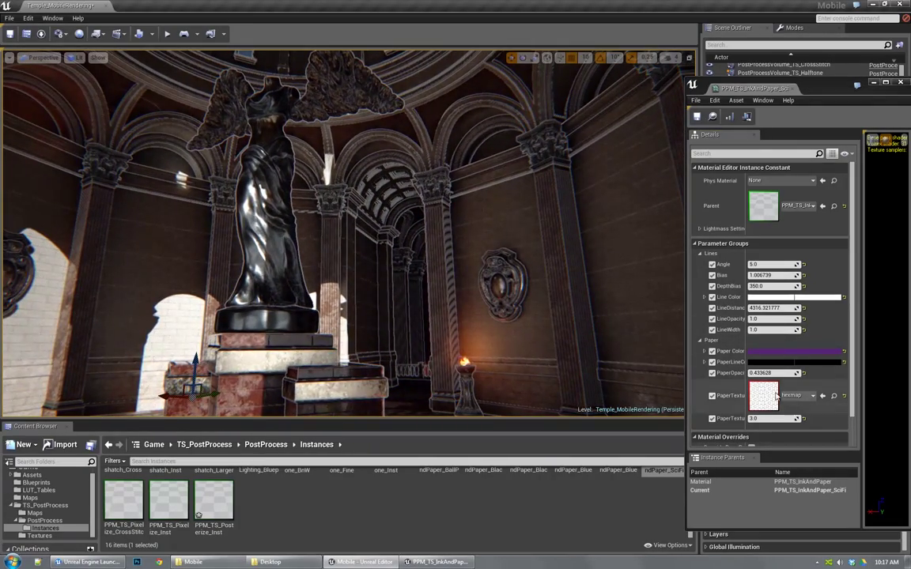
# Reduce the PaperOpacity to about 0.05, review the outlined statue and dome, and close the material instance
pyautogui.moveTo(778, 374); pyautogui.dragTo(759, 373)
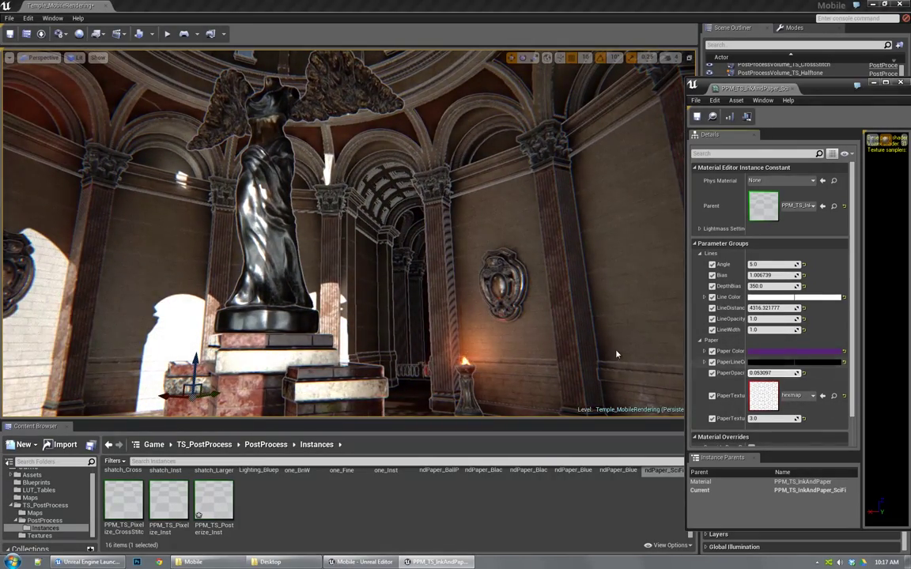
pyautogui.moveTo(616, 355); pyautogui.dragTo(567, 352, button='right')
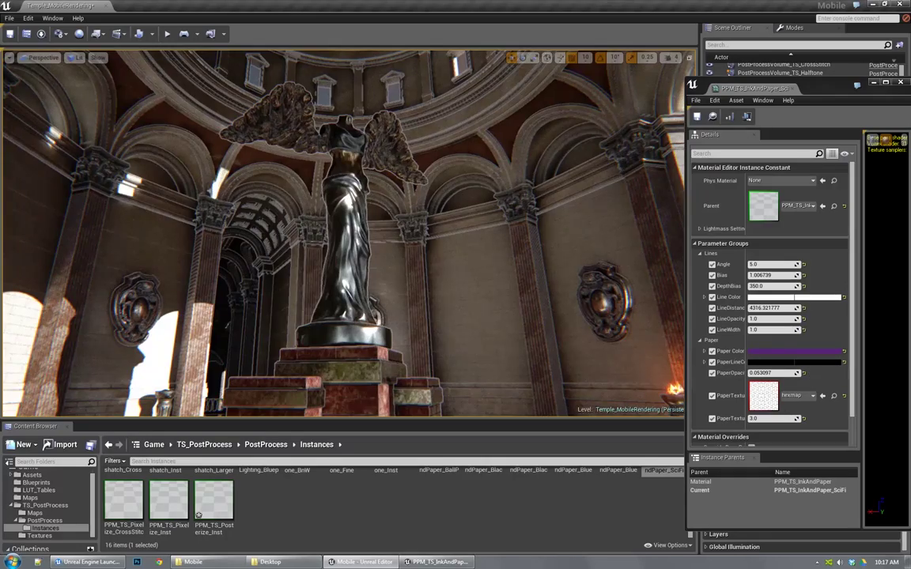
pyautogui.moveTo(471, 254)
pyautogui.mouseDown(button='right')
pyautogui.moveTo(465, 229)
pyautogui.moveTo(471, 254)
pyautogui.mouseUp(button='right')
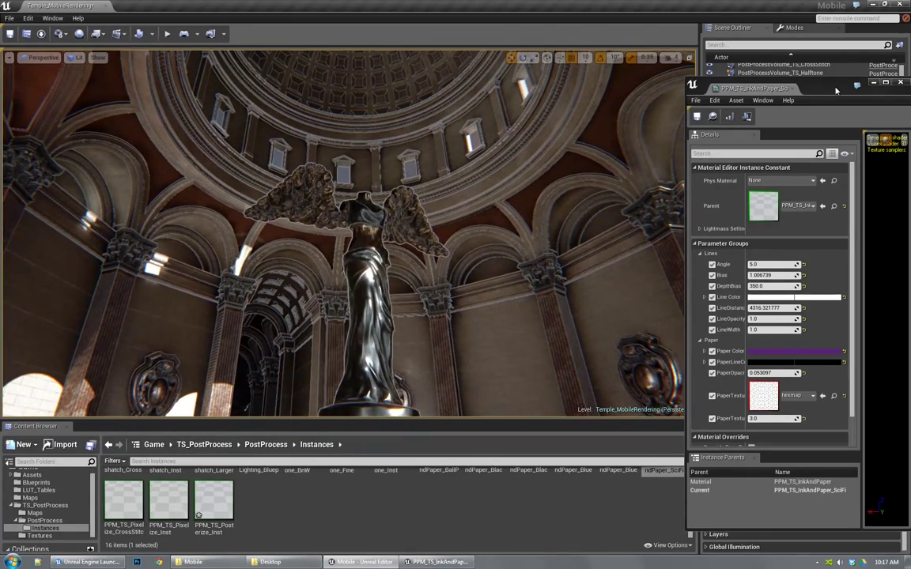
pyautogui.moveTo(835, 90); pyautogui.dragTo(517, 78)
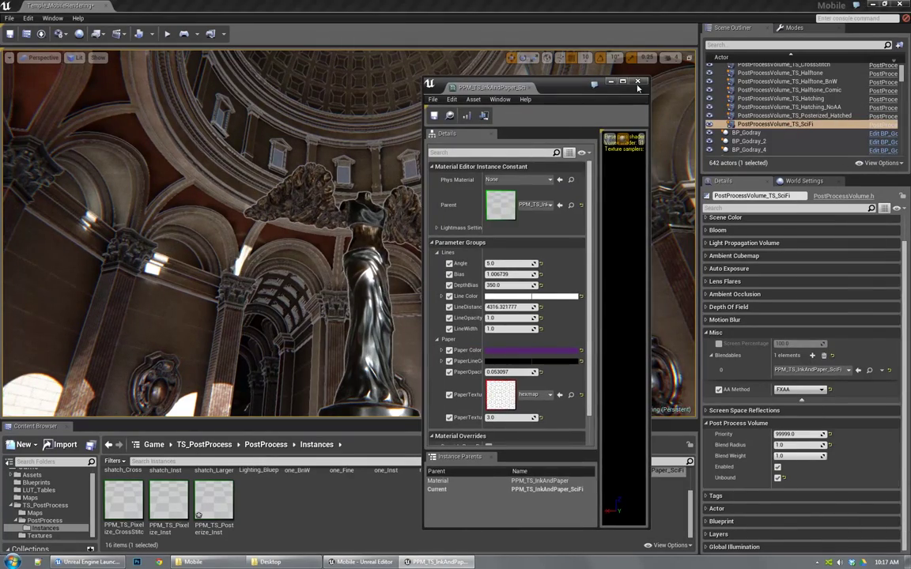
pyautogui.click(580, 76)
# Add a second blendable to PostProcessVolume_TS_SciFi, assign PPM_TS_Pixelize_Inst to it and inspect the combined effect on the statue
pyautogui.click(812, 356)
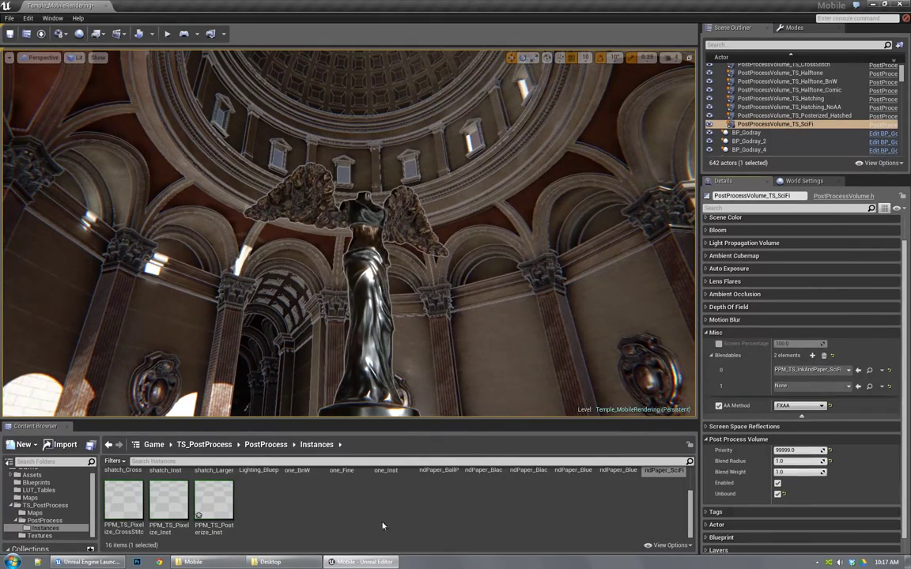
pyautogui.scroll(1, 284, 532)
pyautogui.scroll(1, 284, 532)
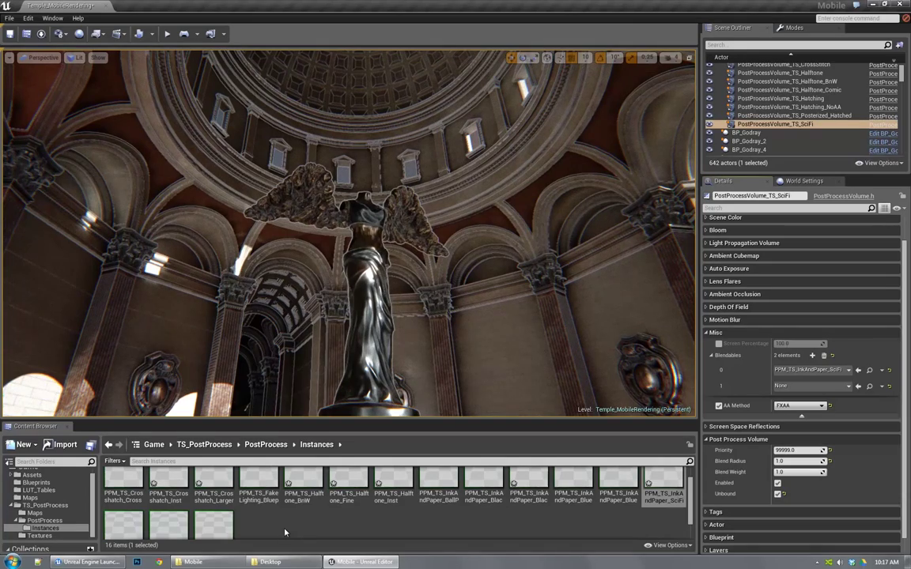
pyautogui.scroll(-1, 305, 537)
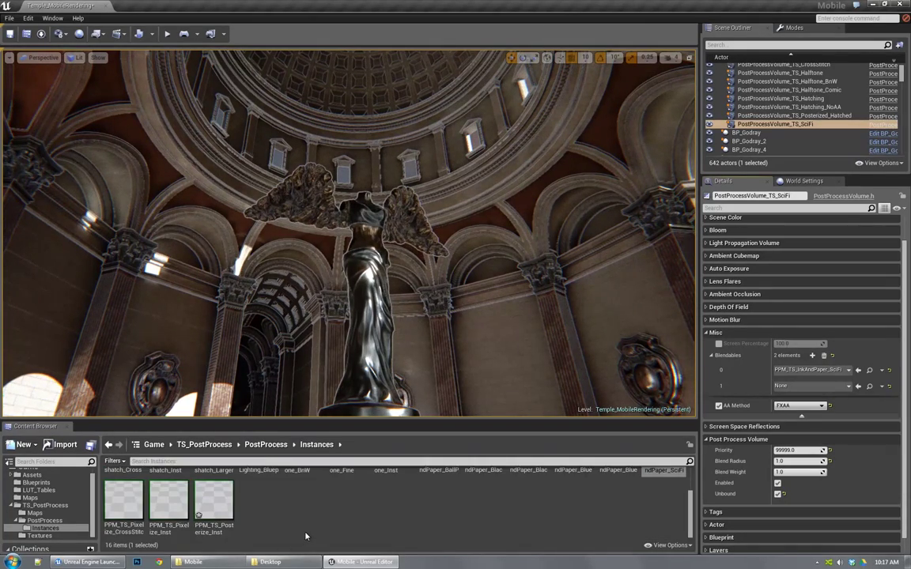
pyautogui.click(168, 500)
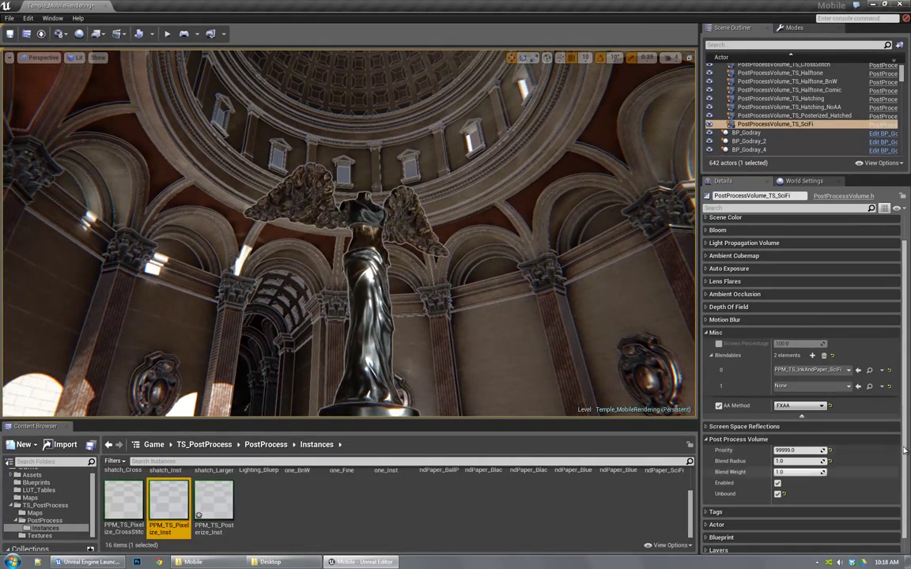
pyautogui.click(857, 386)
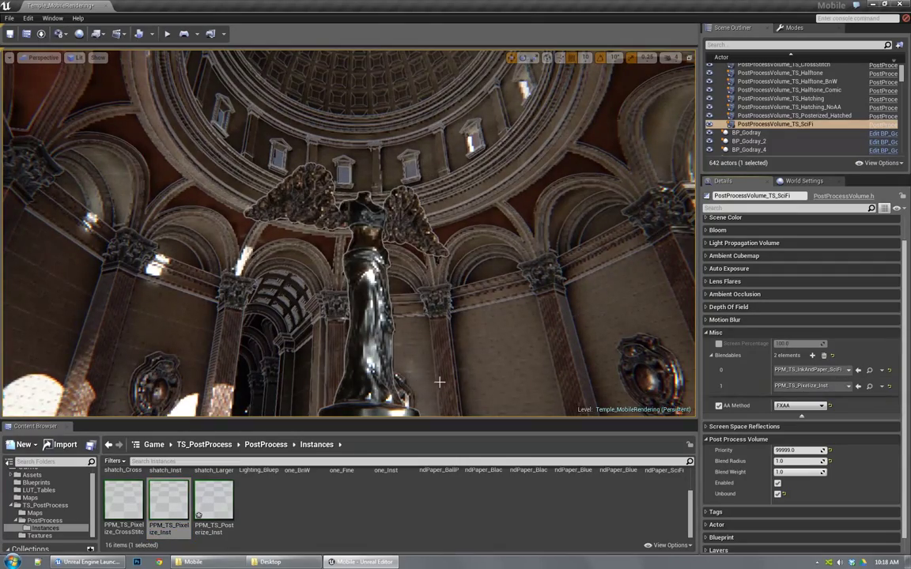
pyautogui.moveTo(440, 382)
pyautogui.mouseDown(button='right')
pyautogui.moveTo(387, 402)
pyautogui.moveTo(431, 372)
pyautogui.mouseUp(button='right')
pyautogui.moveTo(348, 237); pyautogui.dragTo(362, 260, button='right')
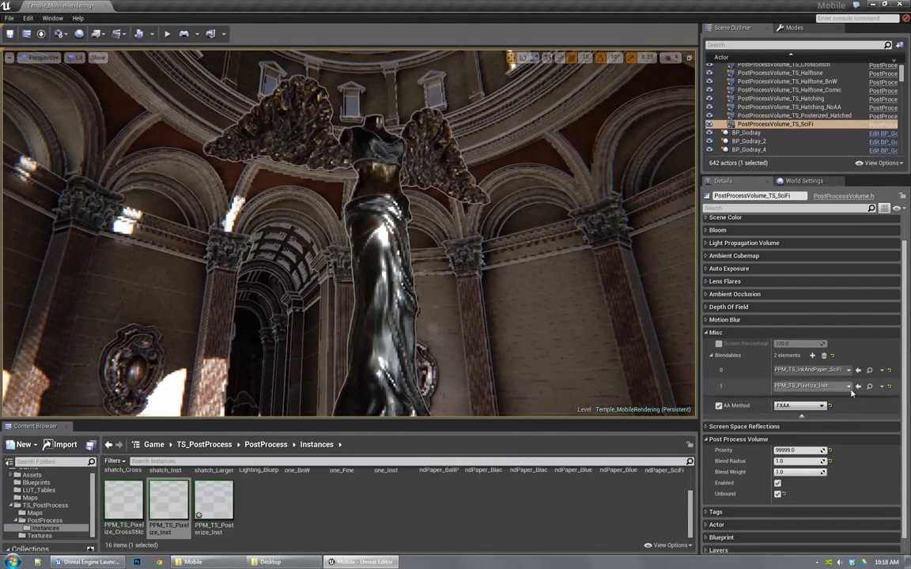
pyautogui.moveTo(487, 320); pyautogui.dragTo(490, 289, button='right')
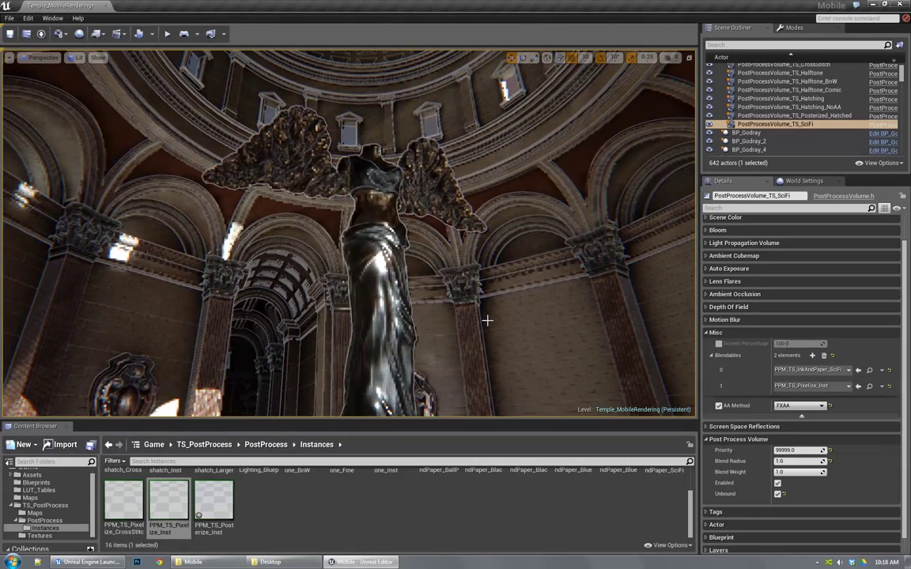